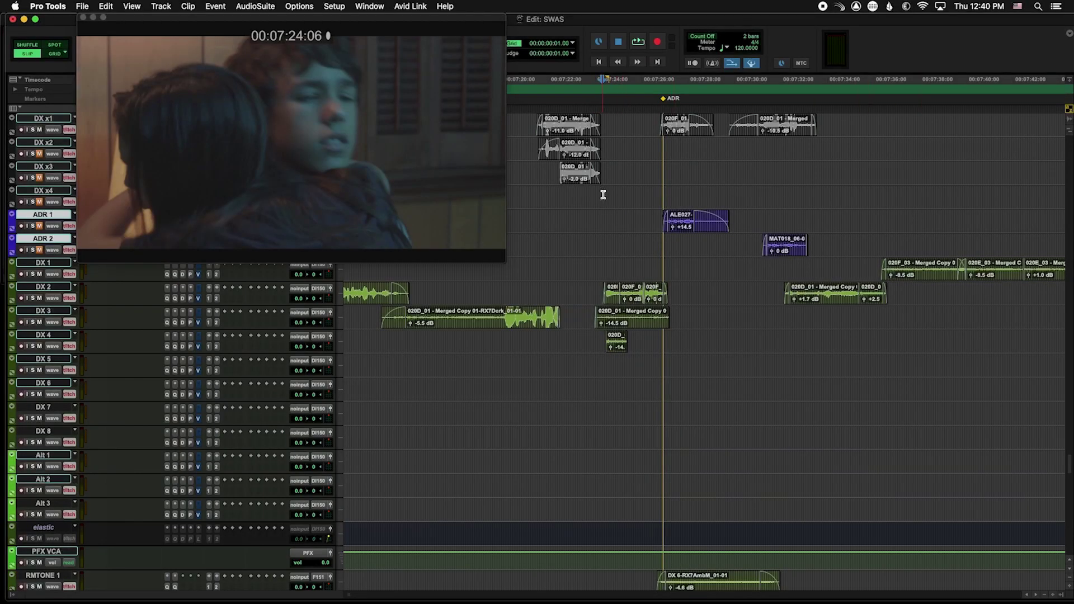
- Play the scene twice from about 00:07:24 through both ADR lines to about 00:07:35
key(KP_Add)
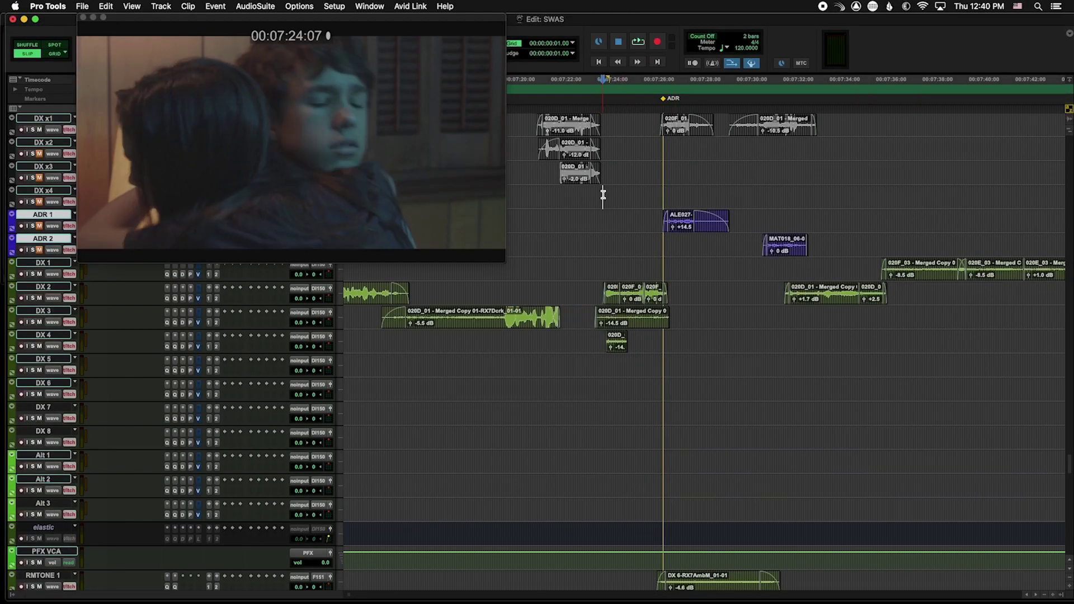
key(space)
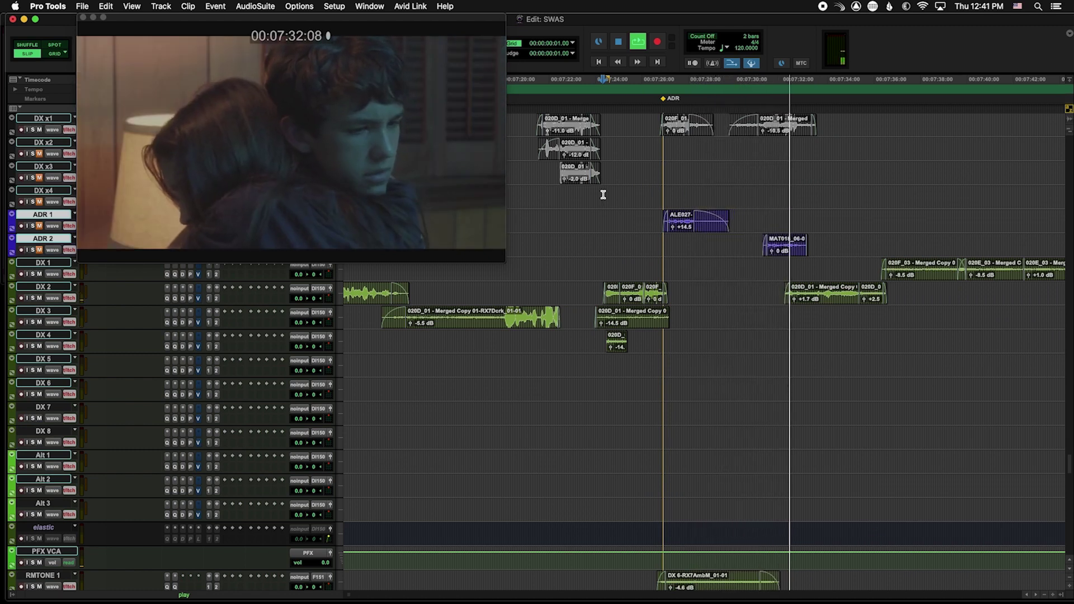
key(space)
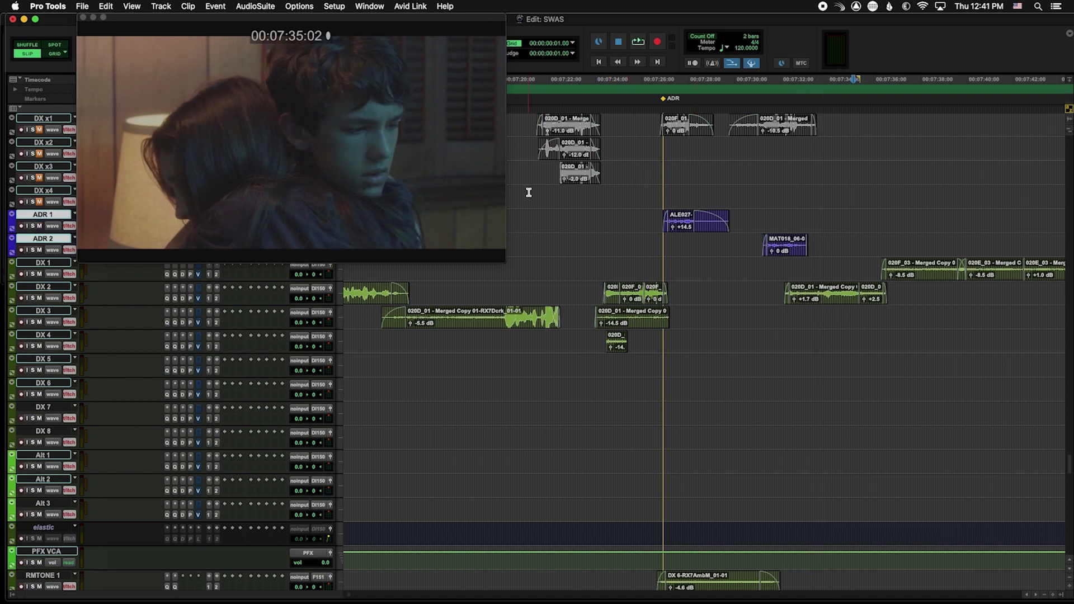
click(648, 193)
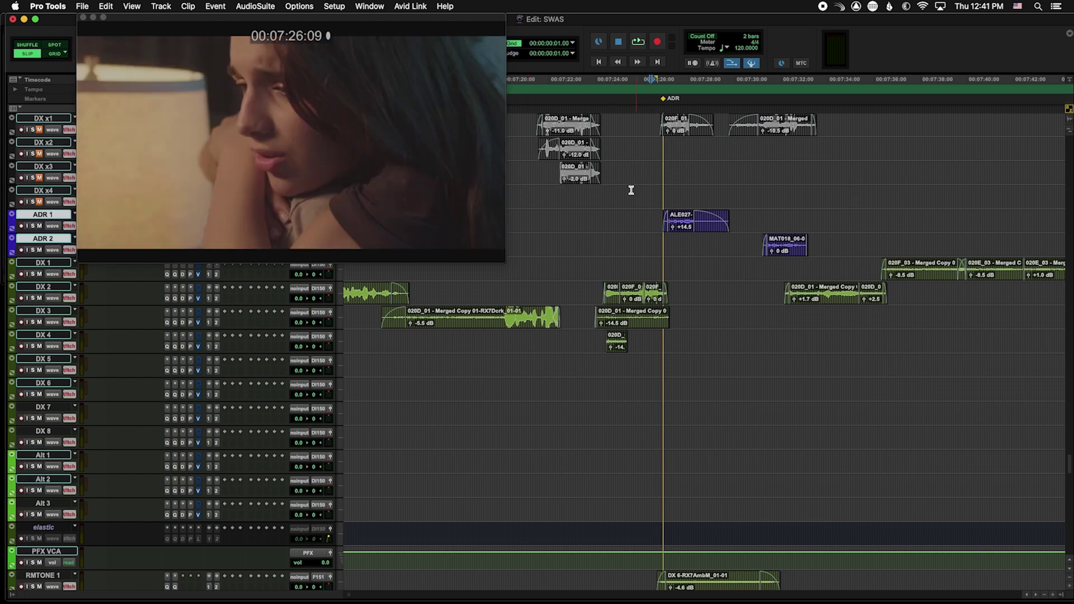
click(606, 192)
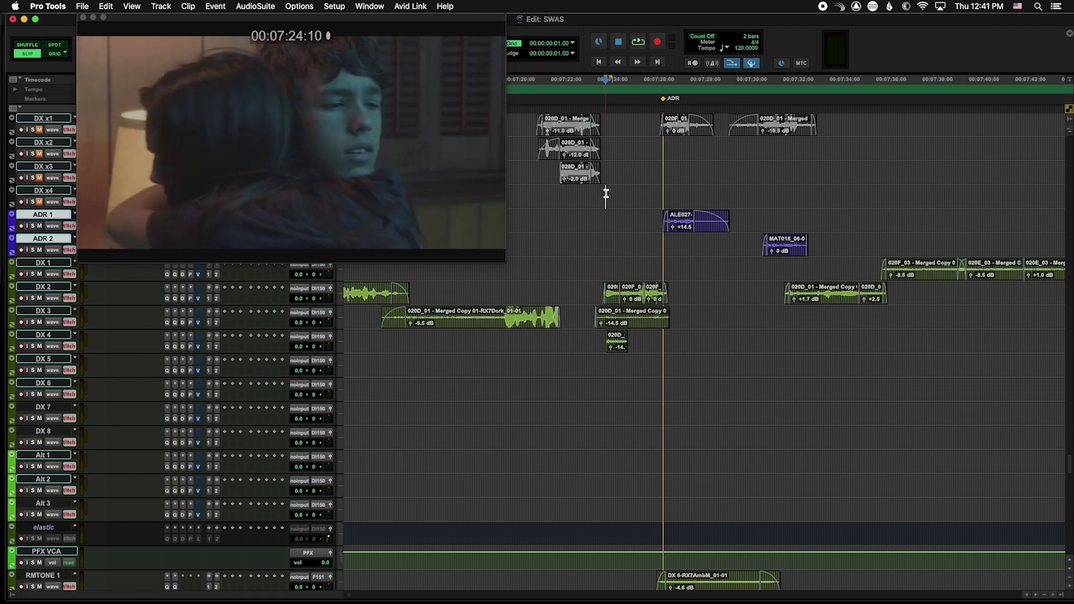
key(space)
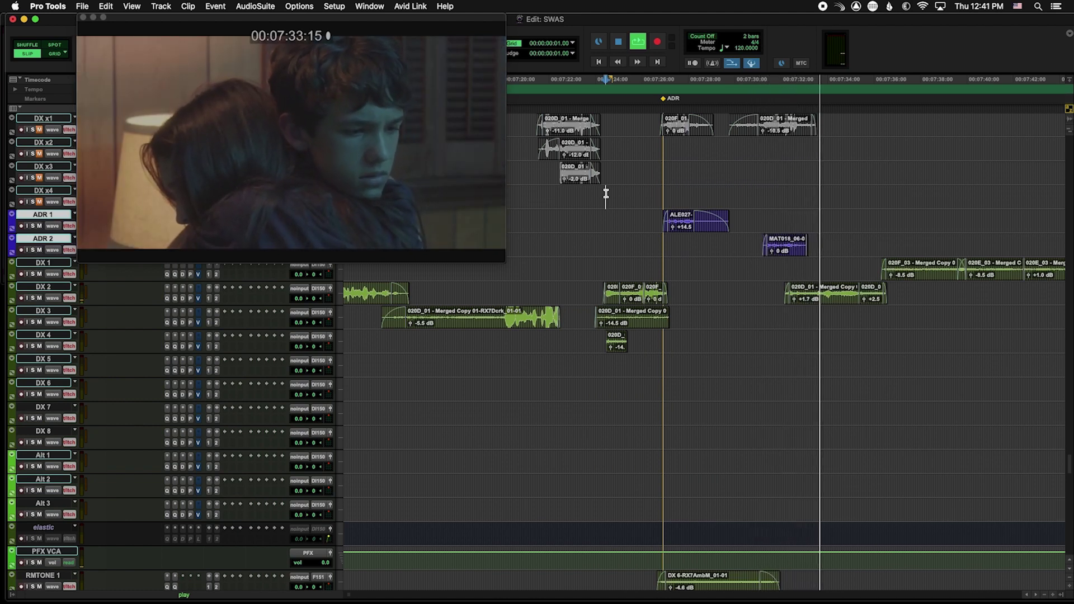
key(space)
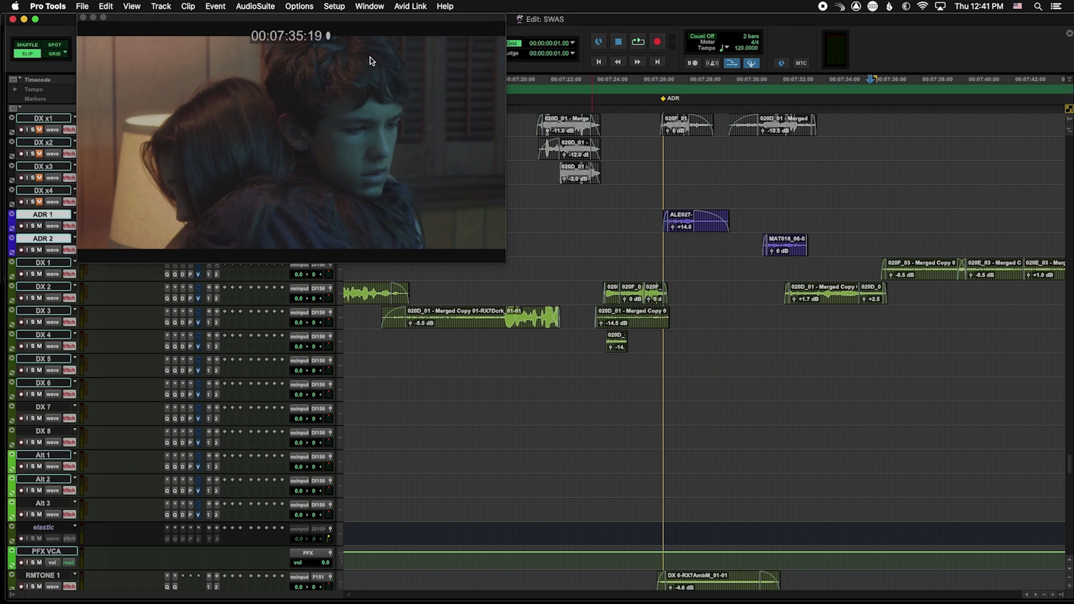
- Open the VocAlign Ultra AudioSuite plug-in
click(302, 6)
mouse_move(289, 137)
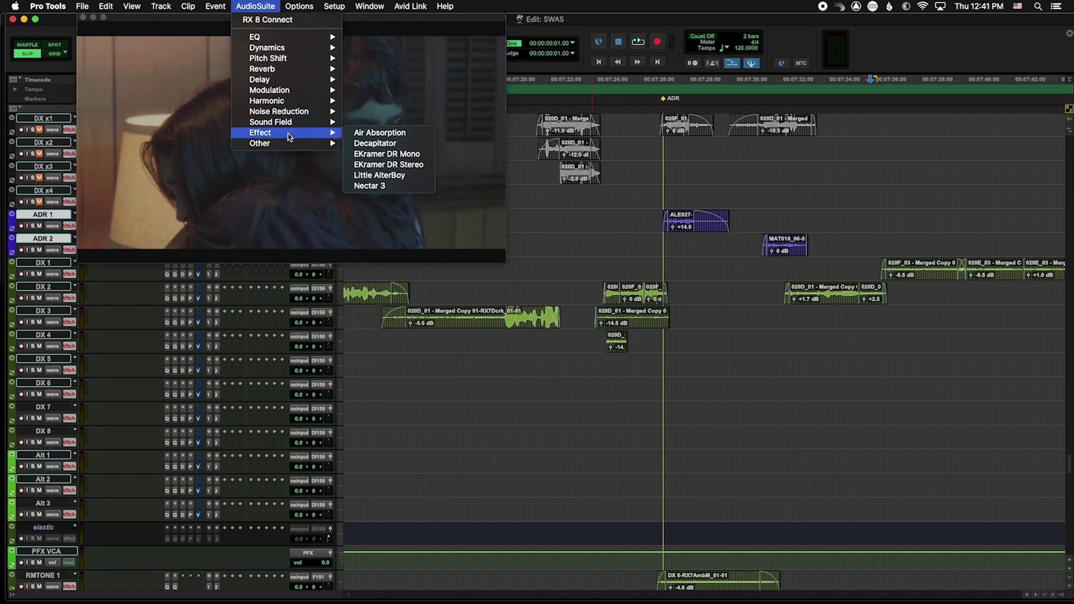
click(417, 387)
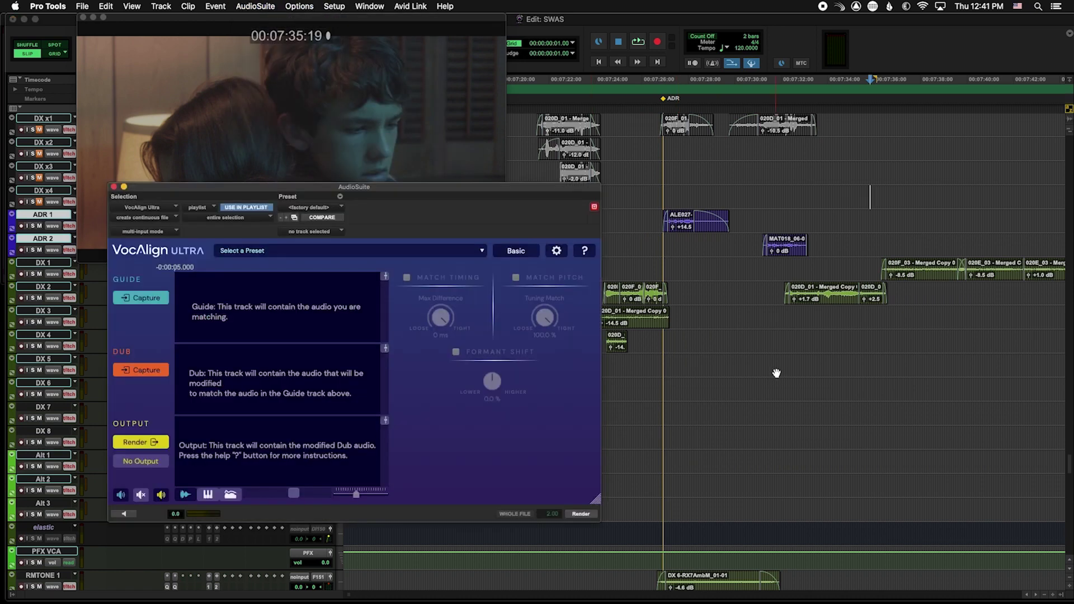
- Resize the VocAlign Ultra window to a compact size and place it directly below the video window
drag(461, 187, 550, 25)
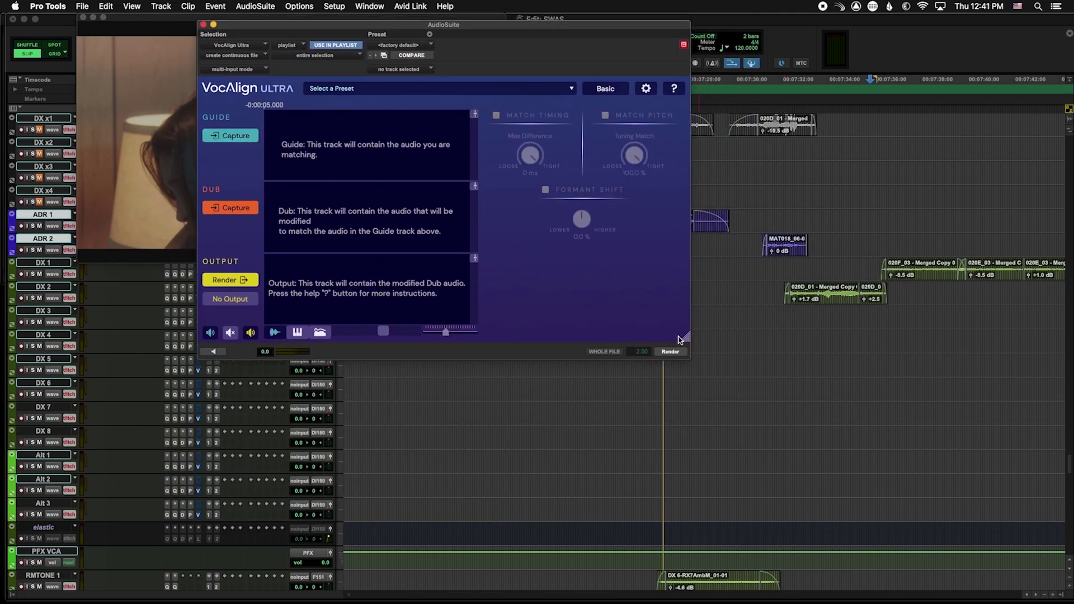
drag(686, 341, 572, 183)
drag(565, 94, 328, 259)
drag(318, 26, 382, 85)
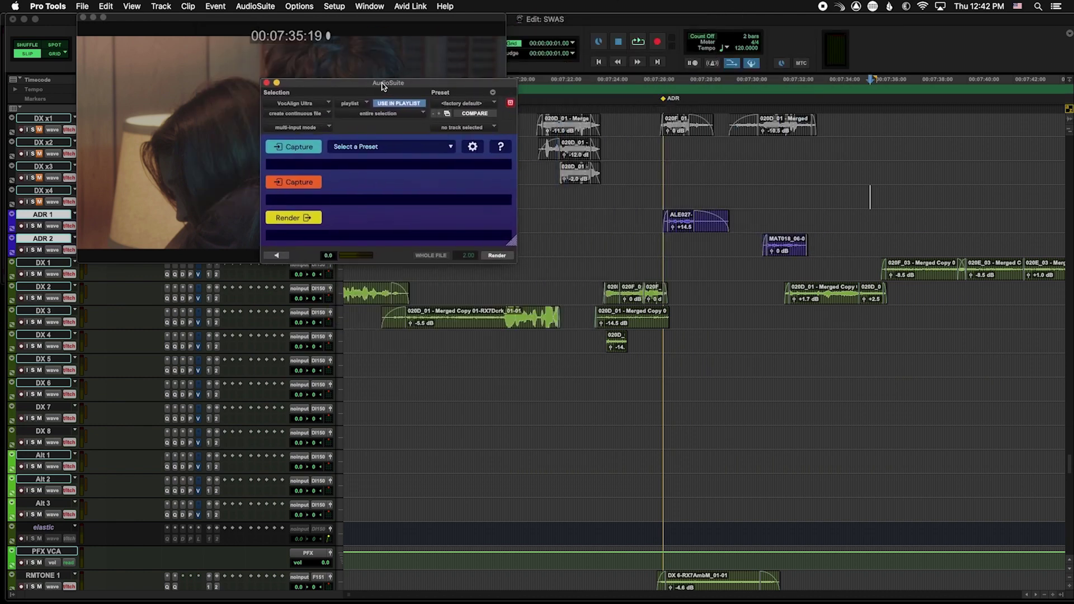
drag(465, 87, 287, 36)
drag(333, 192, 993, 582)
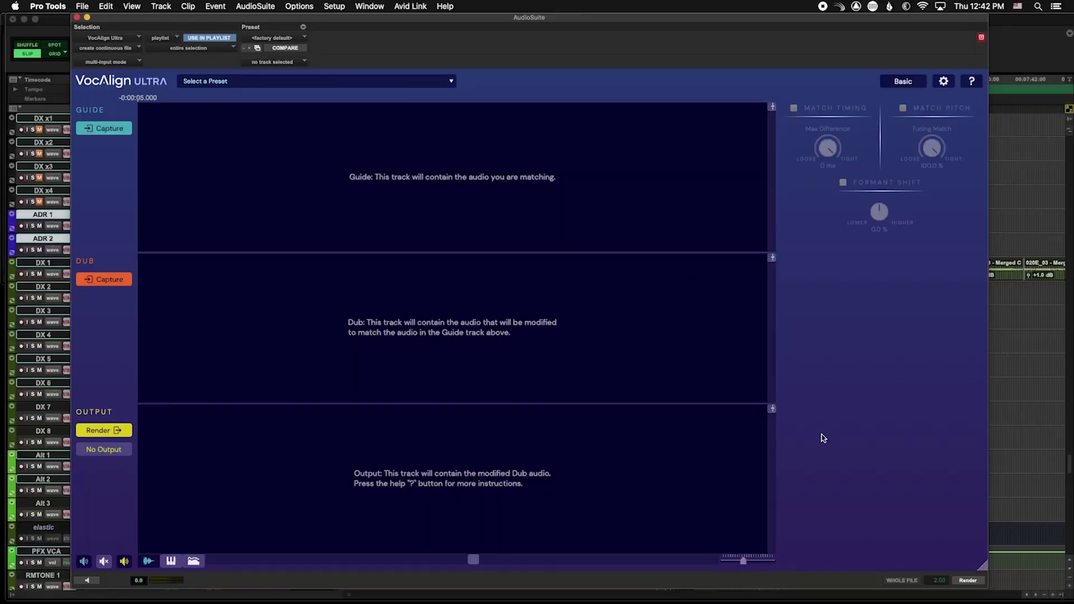
drag(985, 570, 529, 335)
drag(378, 19, 384, 270)
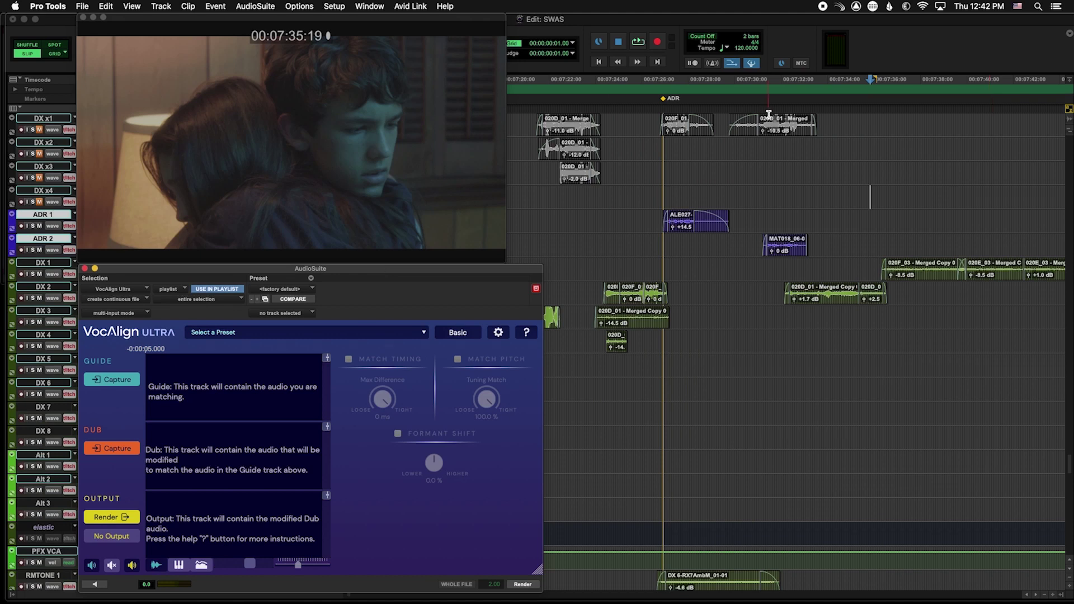
- Capture the 020F_01 clip on DX x1 as the guide and the ALE027 clip on ADR 1 as the dub
click(675, 133)
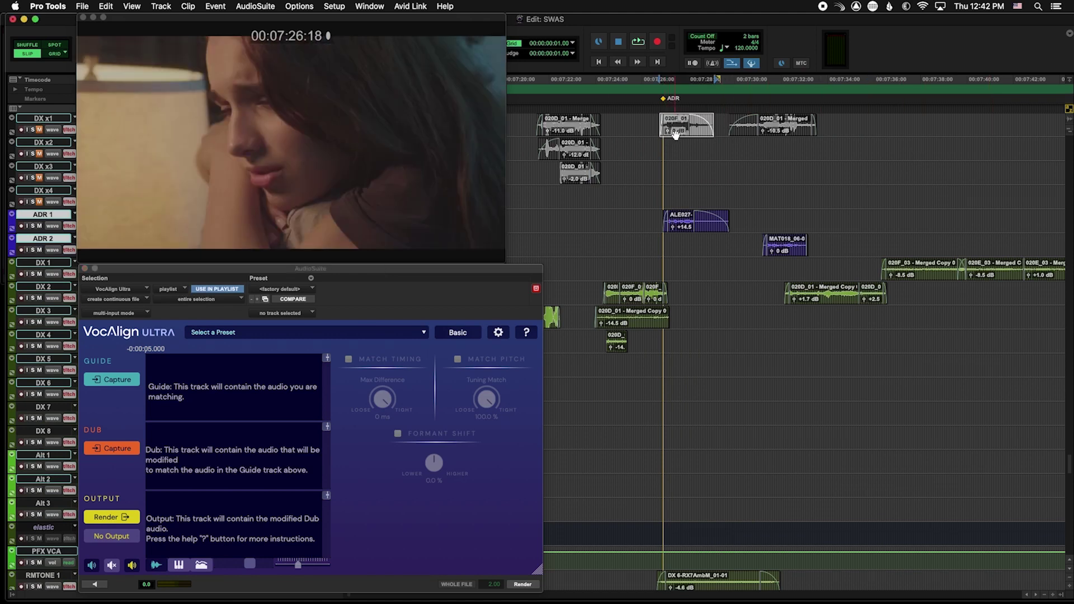
click(99, 381)
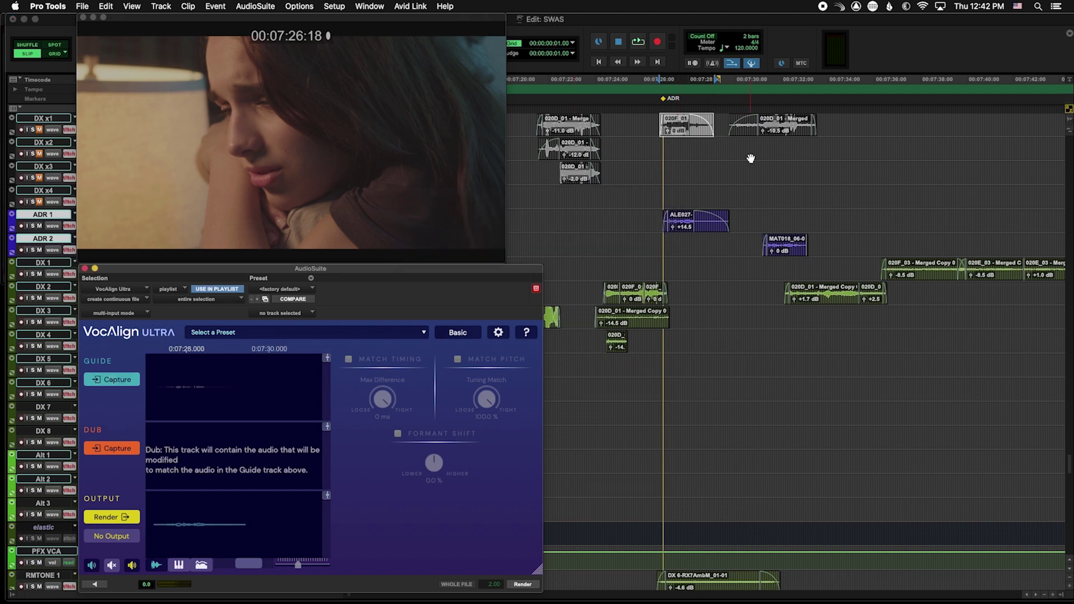
click(685, 228)
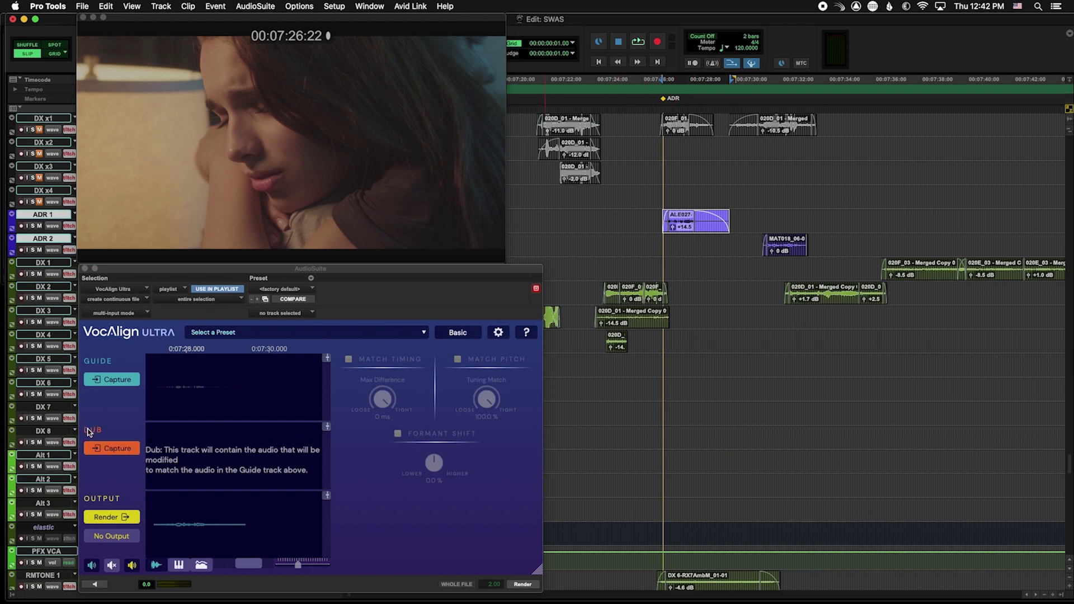
click(114, 450)
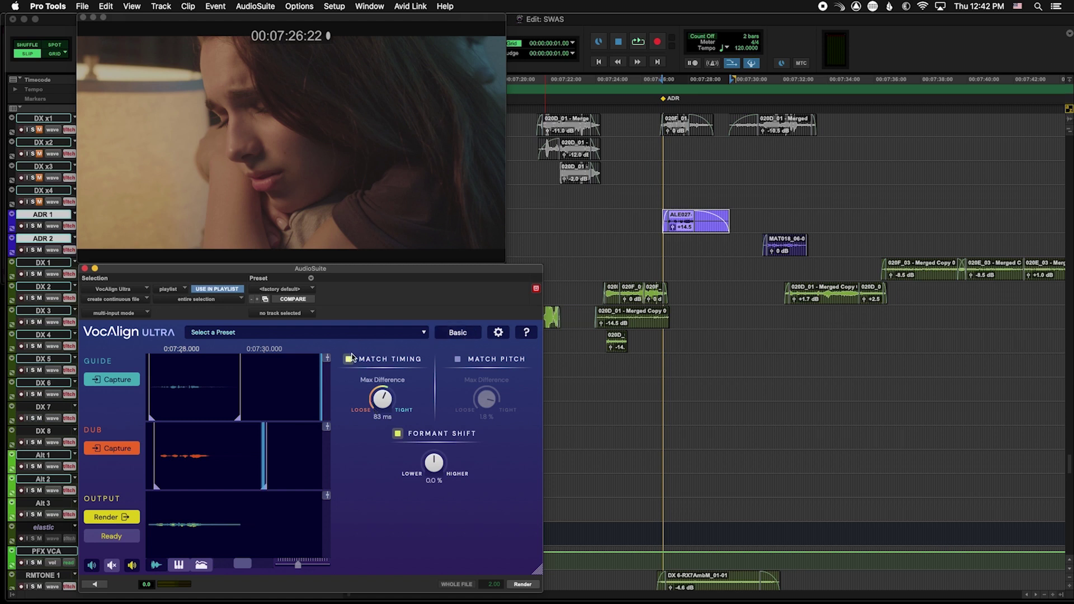
- Try a Match Timing Max Difference of 67 ms, and switch Match Pitch on and off with an adjusted Max Difference
drag(373, 405, 427, 421)
drag(374, 407, 384, 395)
drag(387, 416, 474, 351)
click(458, 360)
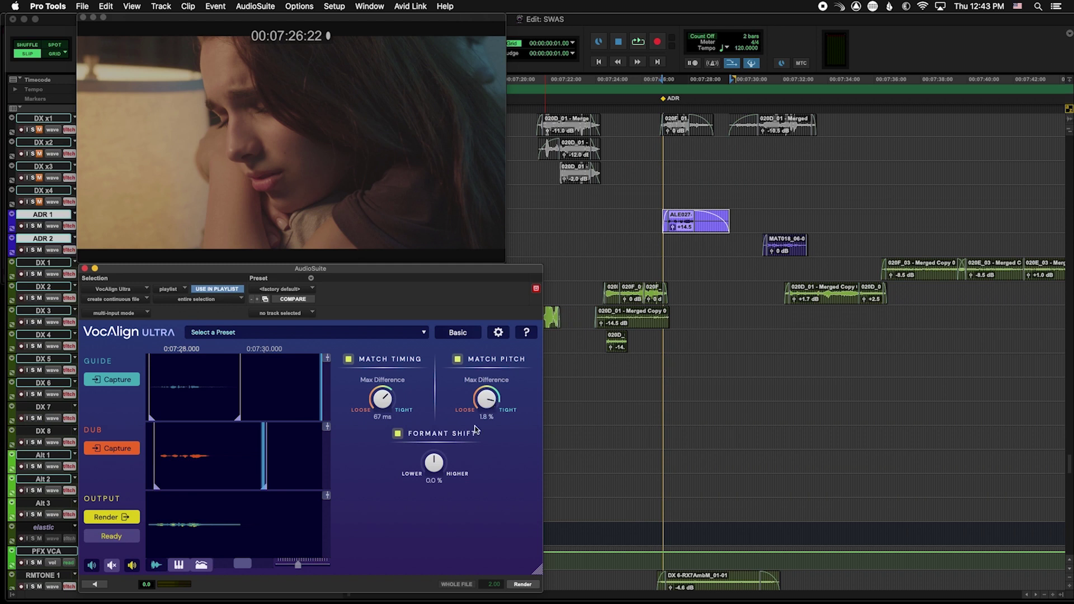
drag(485, 403, 492, 386)
click(458, 360)
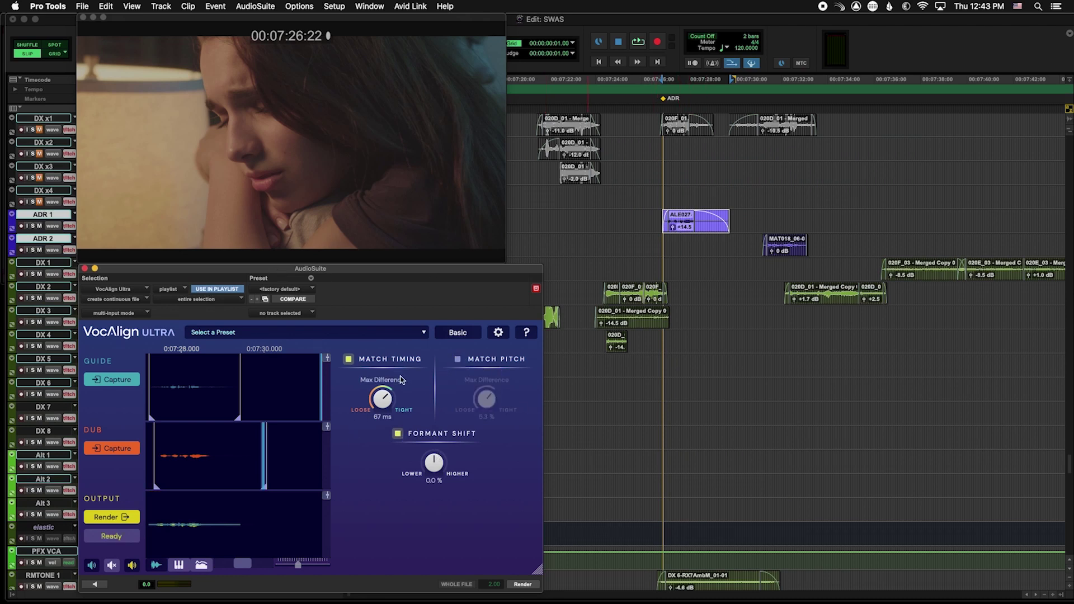
- Set Match Timing's Max Difference to 0 ms, previewing the output and comparing it with the loosest 200 ms setting
drag(384, 402, 380, 428)
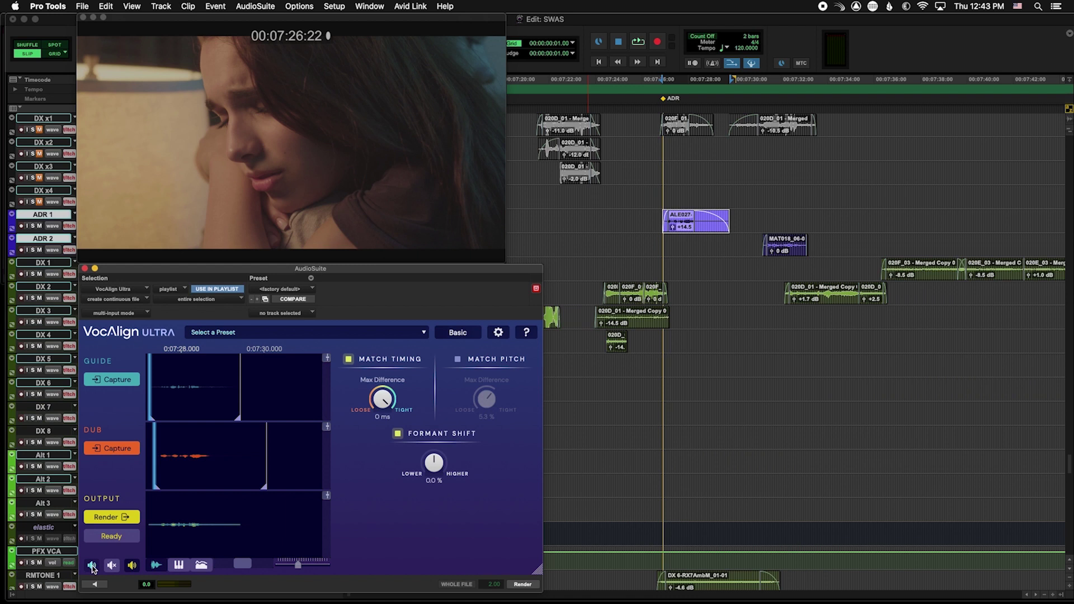
click(133, 565)
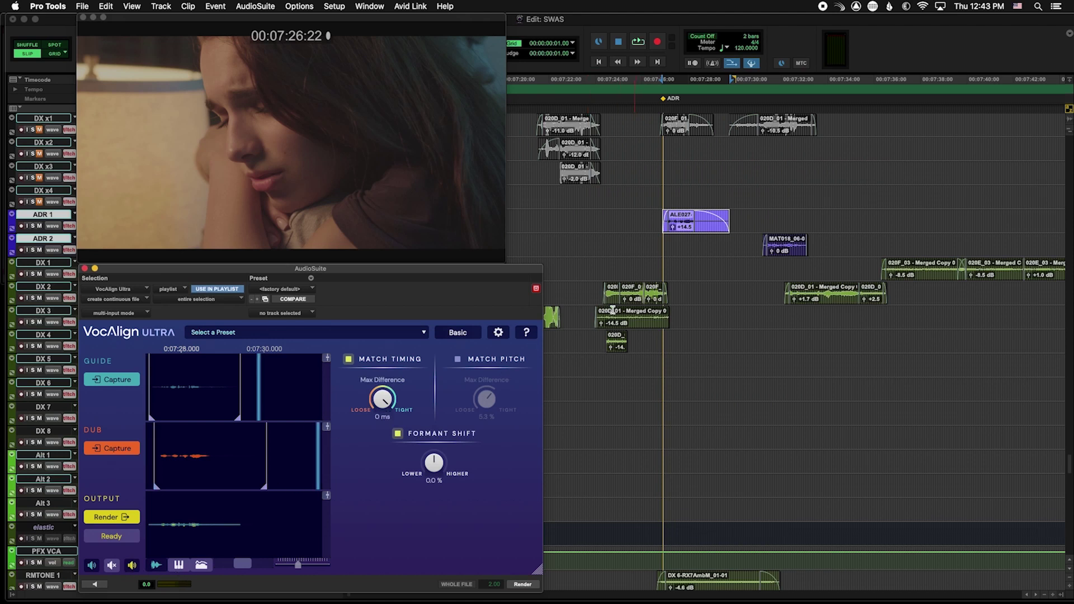
click(95, 584)
drag(382, 398, 381, 445)
drag(382, 399, 375, 466)
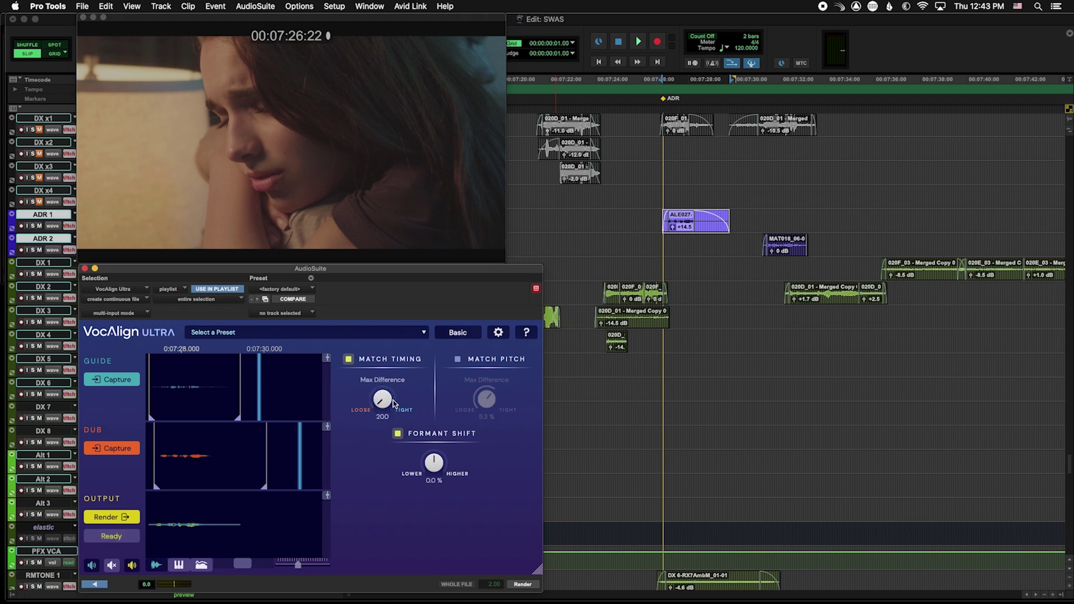
drag(382, 405, 385, 349)
mouse_move(385, 400)
mouse_down()
mouse_move(394, 370)
mouse_move(370, 448)
mouse_up()
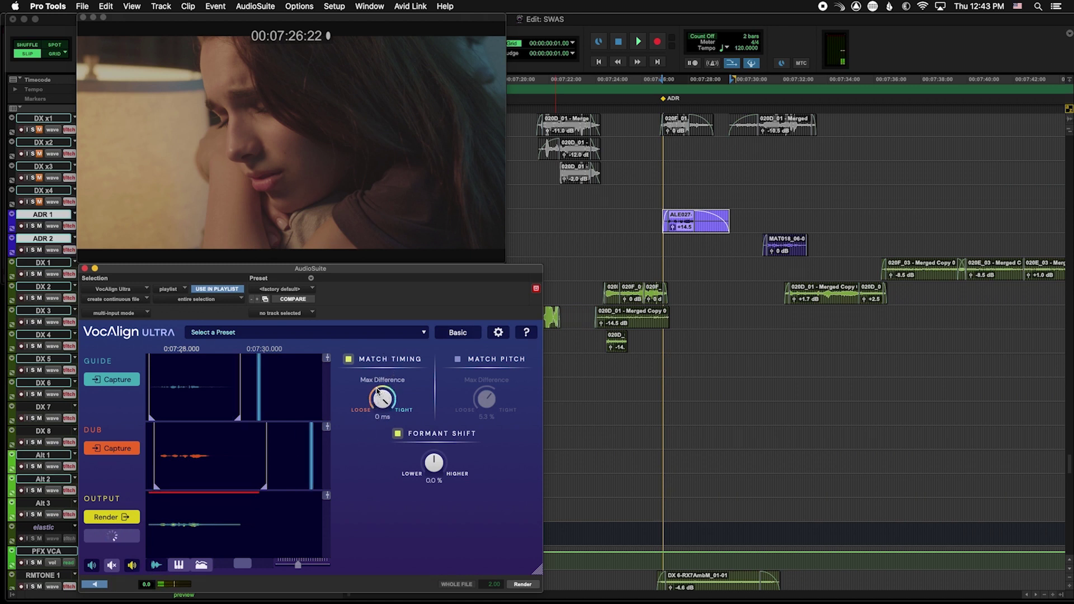
click(89, 584)
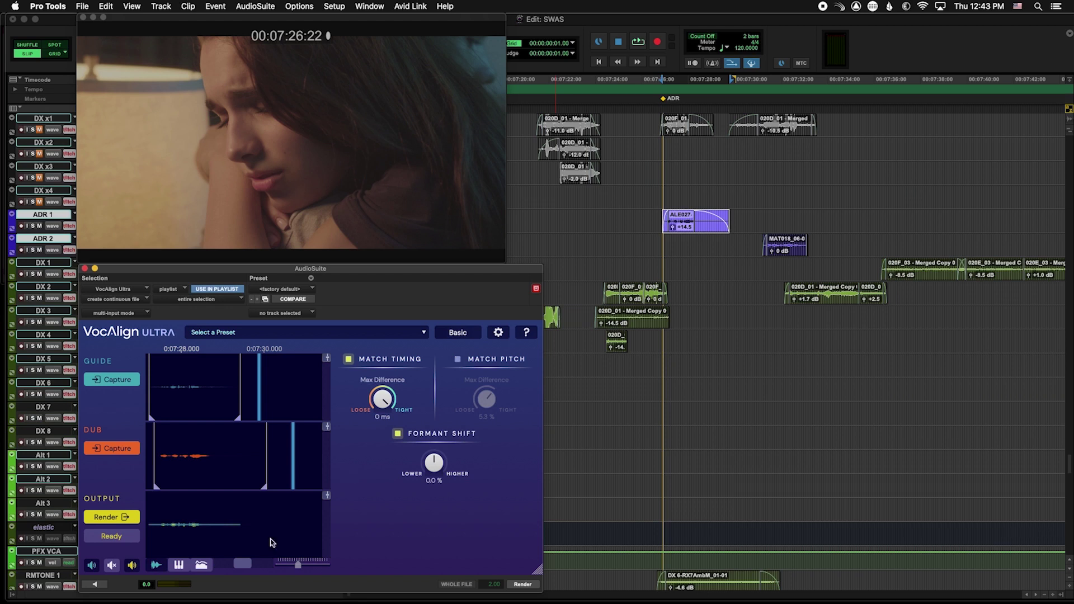
click(91, 584)
- Enable Match Pitch with its Max Difference at the tightest 0.0 % during the preview, and stop the preview
click(458, 359)
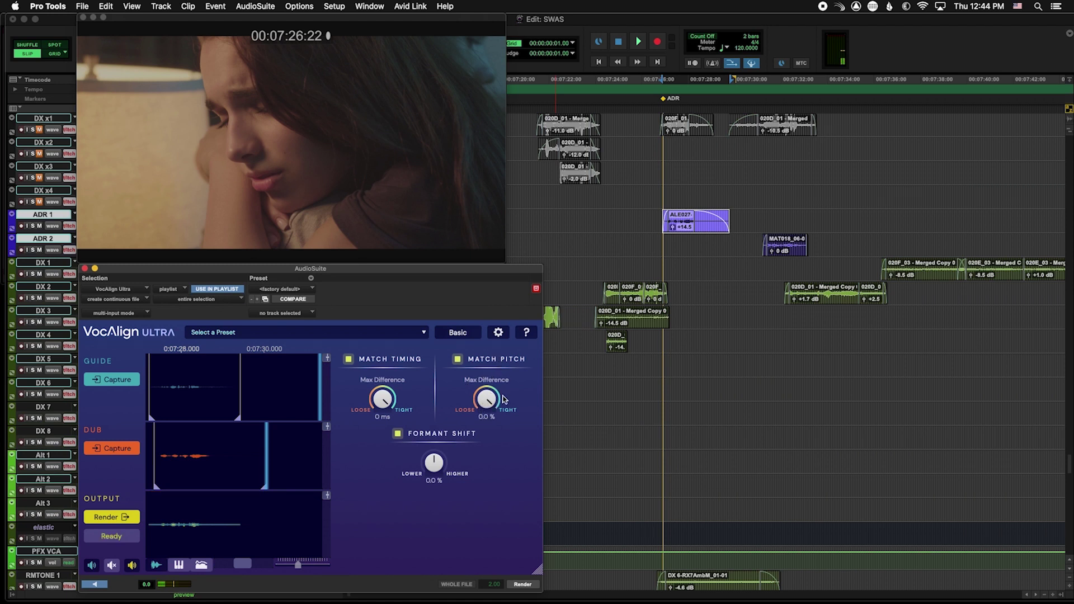
drag(493, 406, 460, 528)
drag(482, 407, 507, 294)
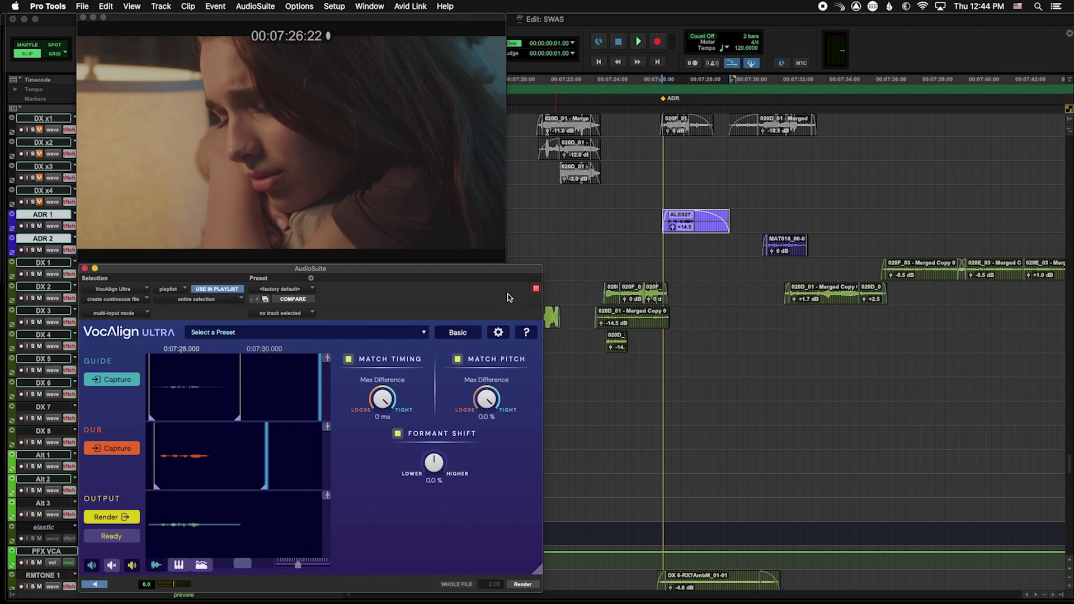
click(96, 585)
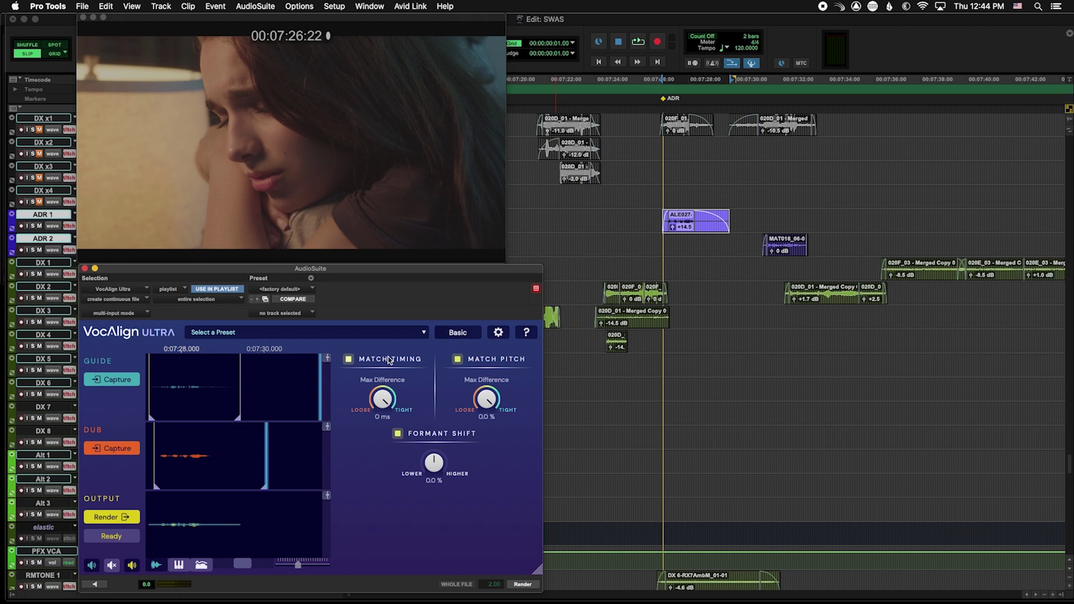
- Keep a muted copy of the ALE027 clip on ADR 2 and render the VocAlign version in place on ADR 1
drag(348, 273, 350, 273)
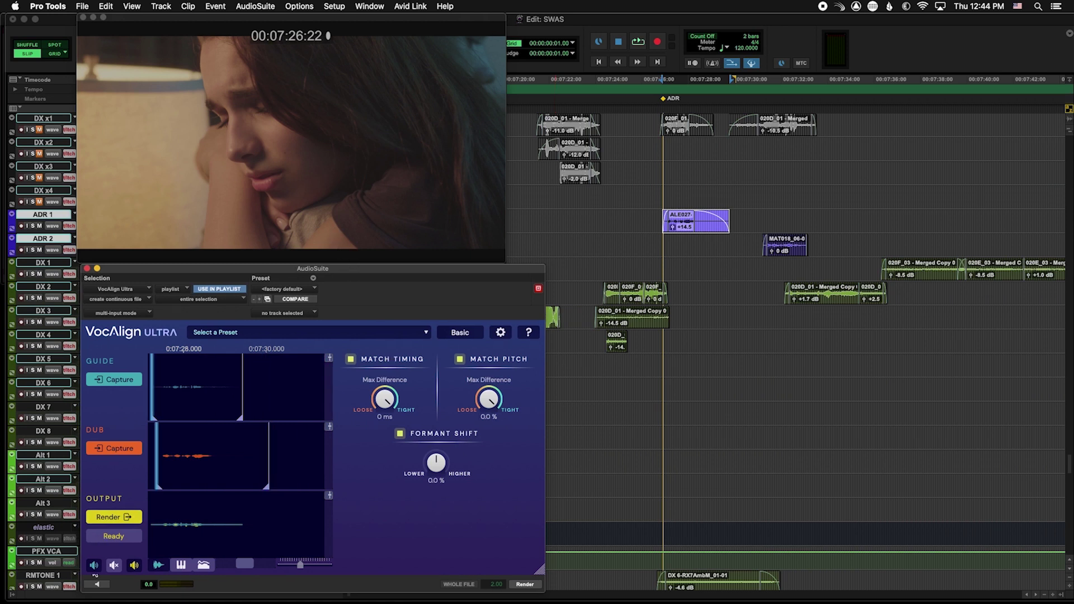
click(115, 517)
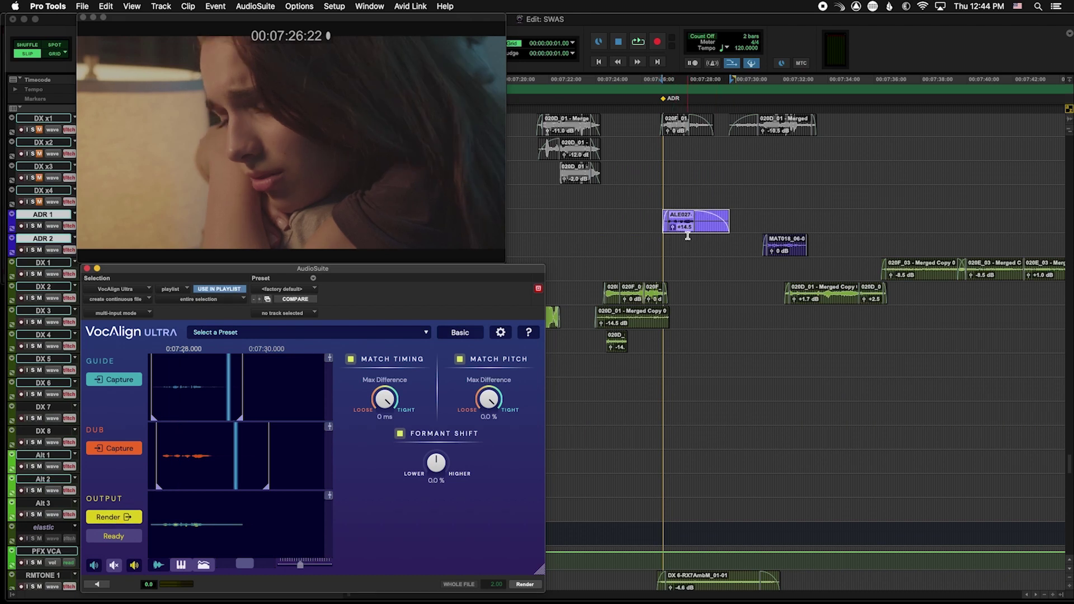
drag(683, 228, 684, 252)
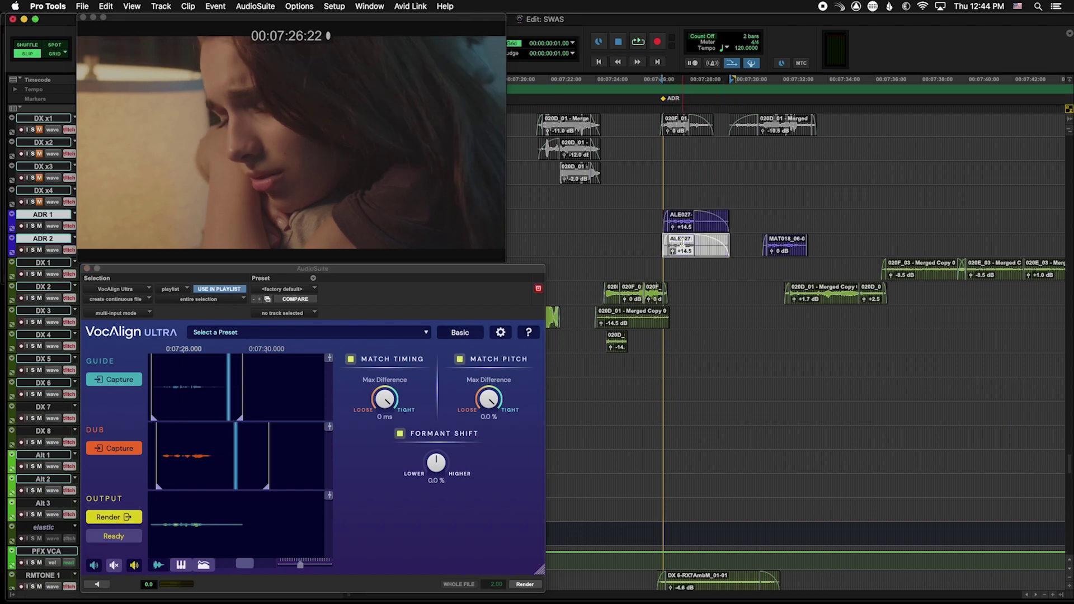
click(684, 223)
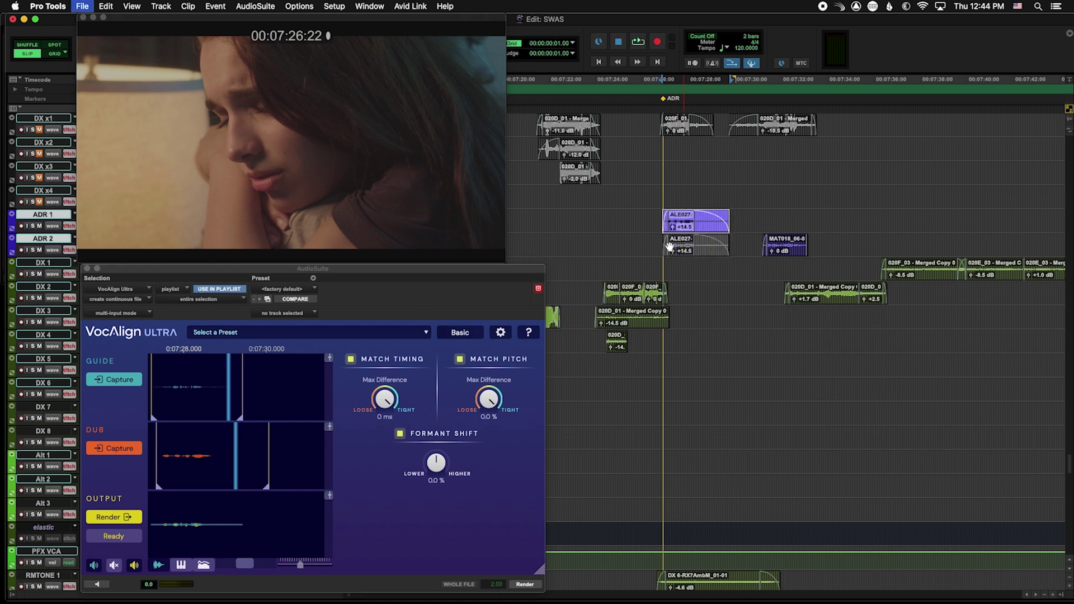
key(super+z)
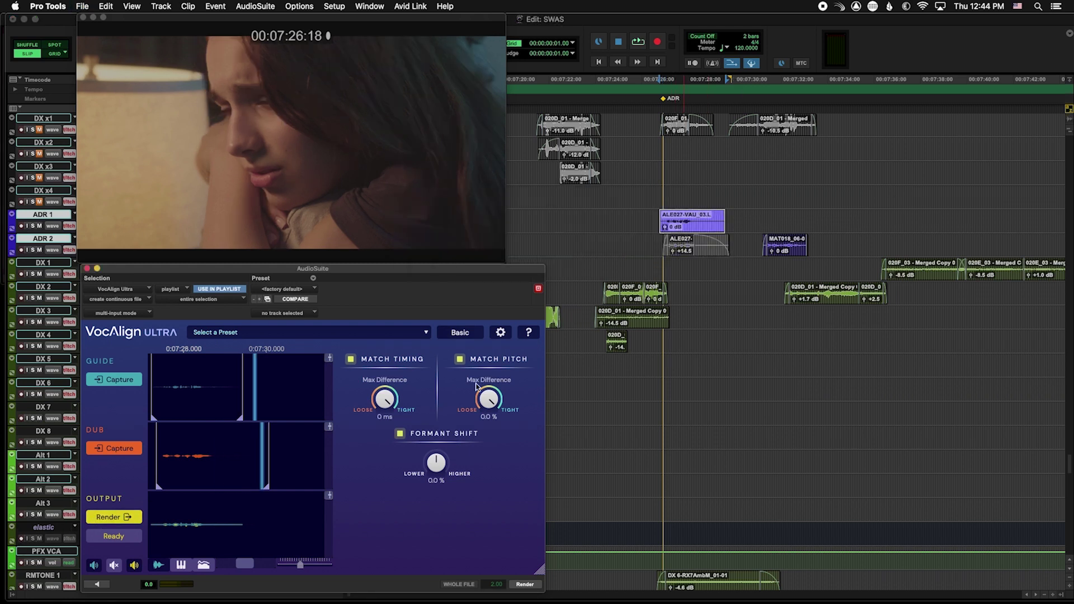
- Play back the rendered clip on ADR 1 from just before its start, at about 00:07:26:07
click(654, 220)
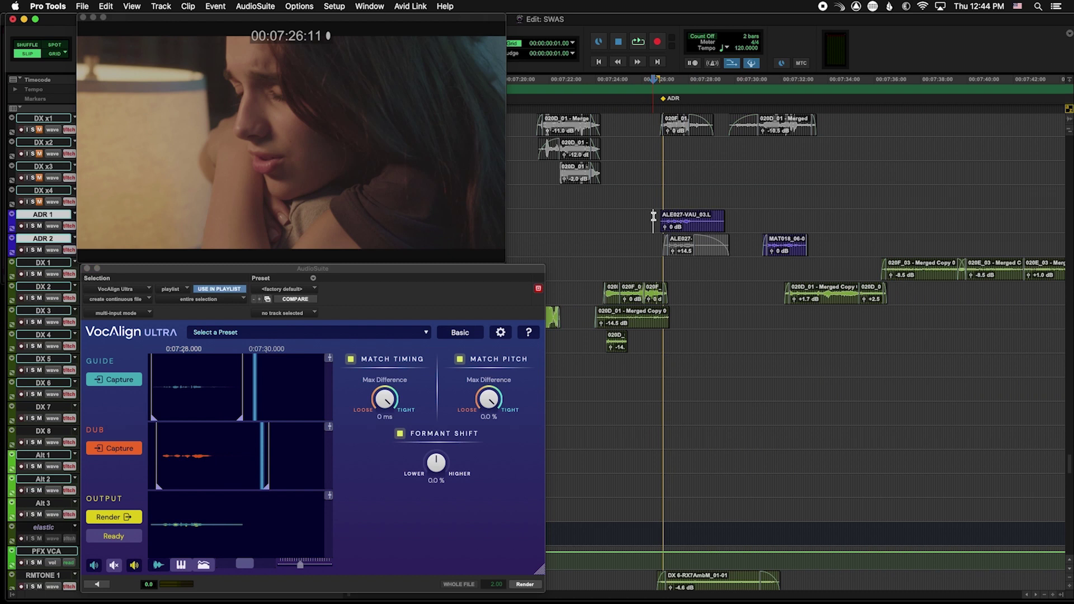
click(649, 219)
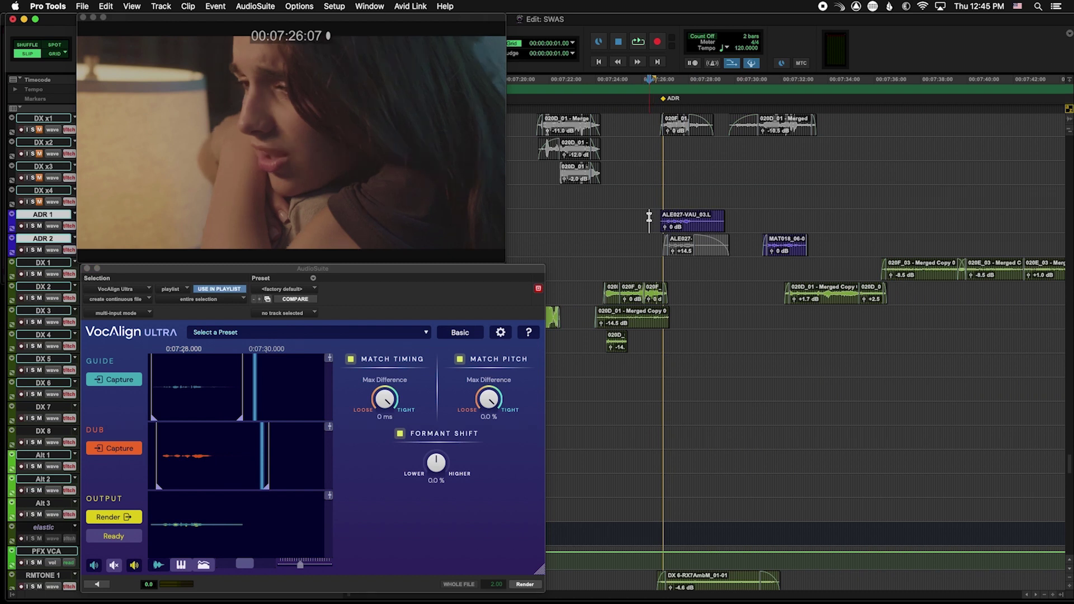
key(space)
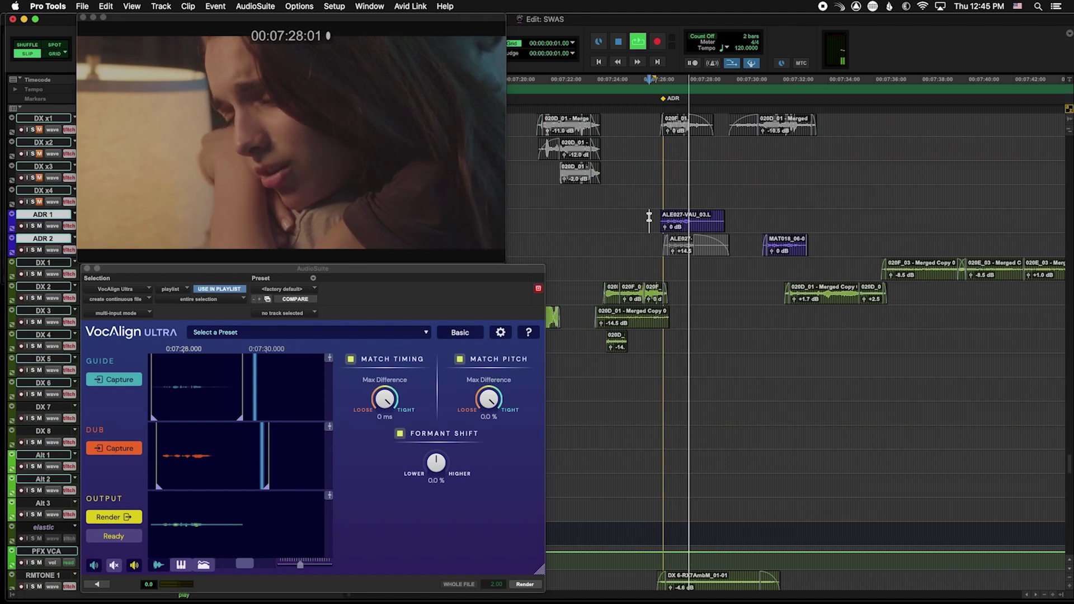
key(space)
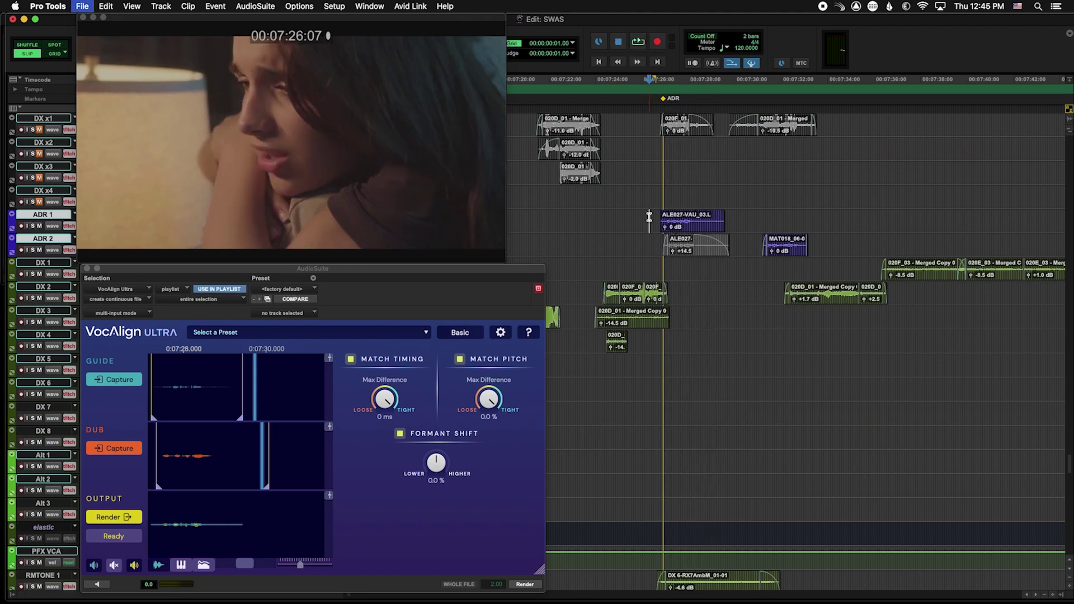
- Replay the VocAlign-rendered clip on ADR 1 from about 00:07:26:14 to check its sync against the picture
click(680, 252)
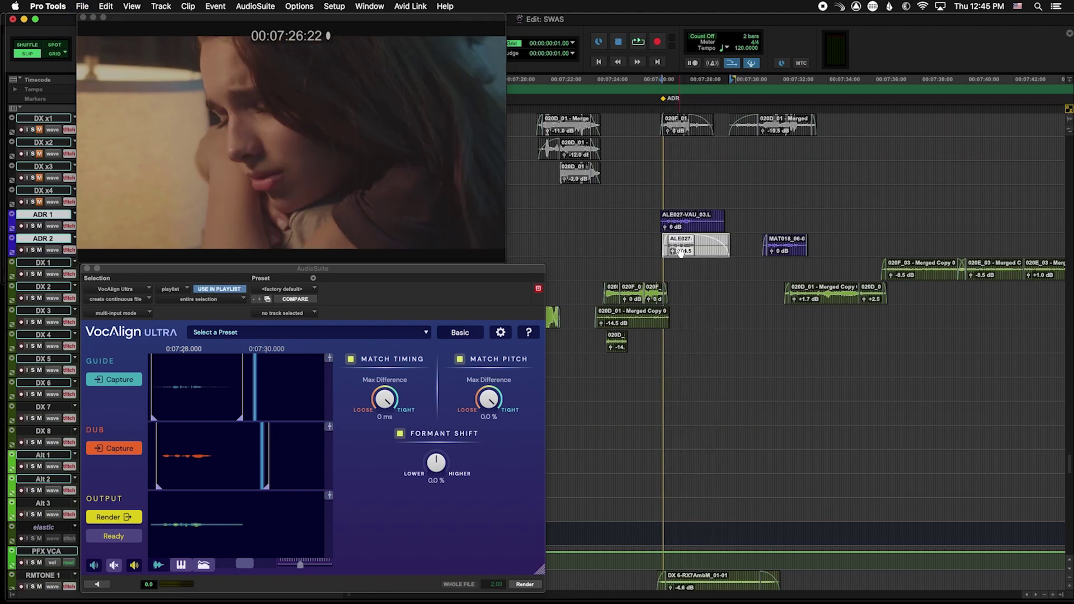
scroll(680, 252, up, 1)
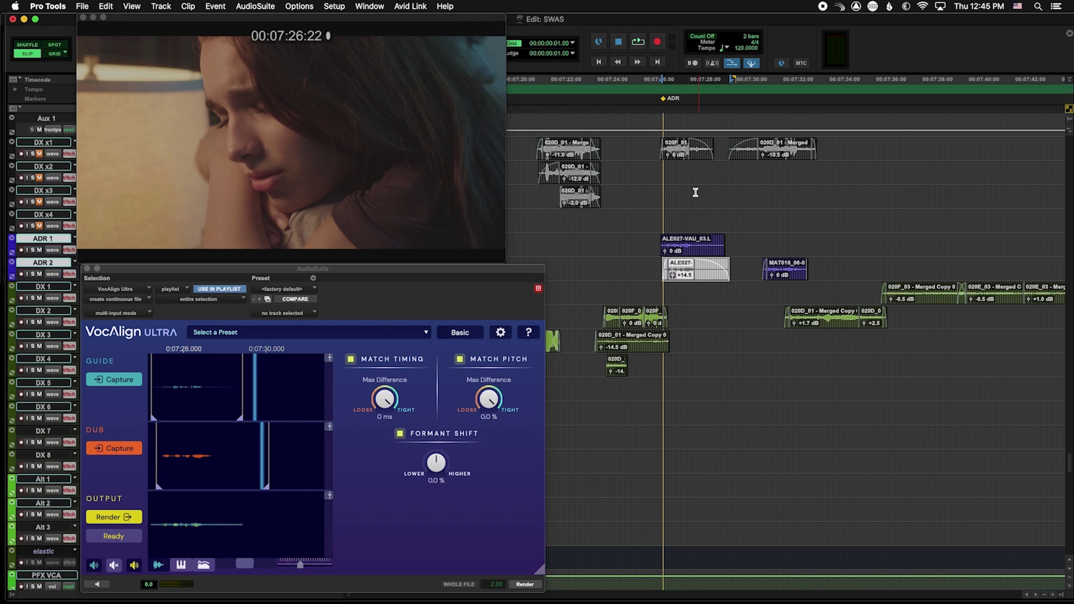
click(656, 239)
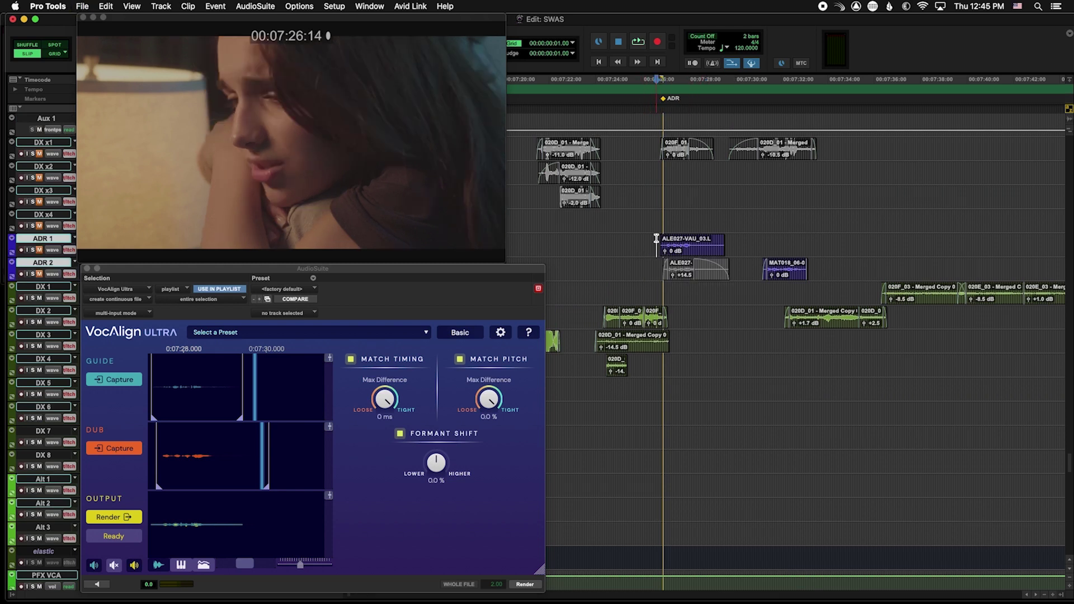
key(space)
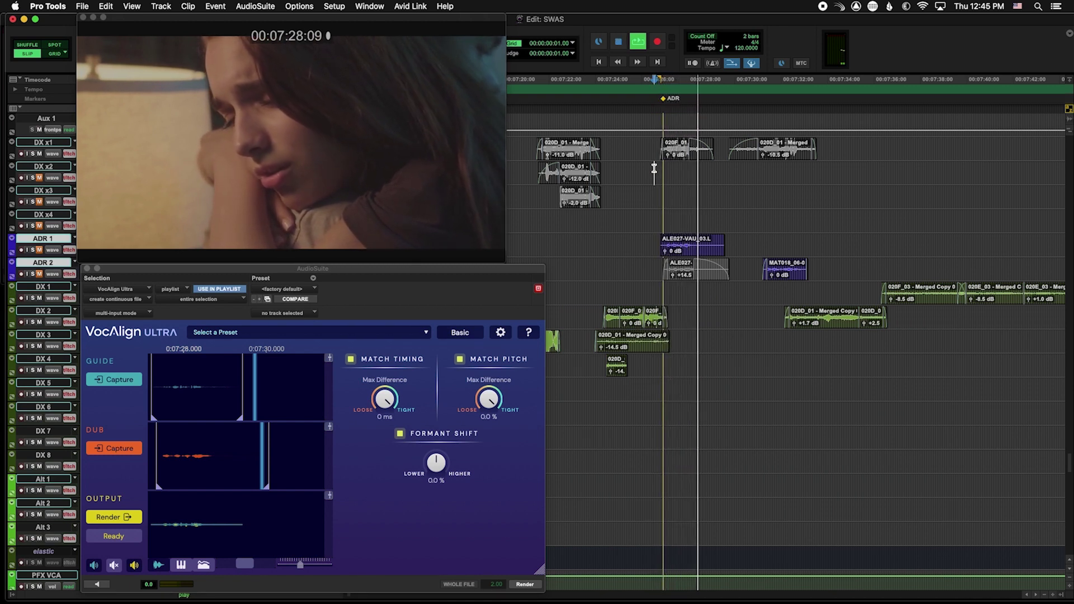
key(space)
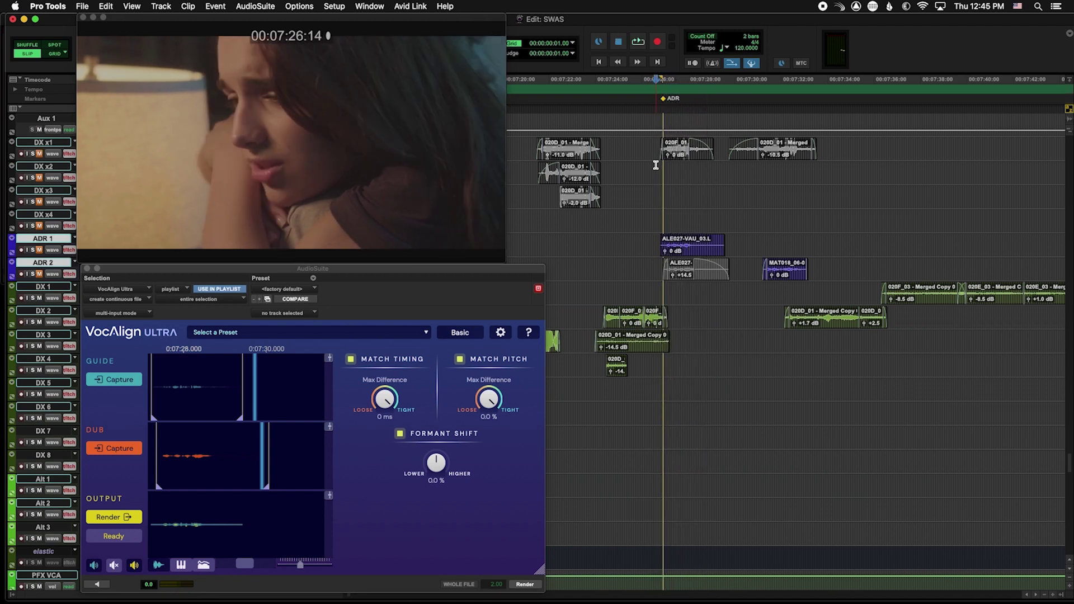
click(655, 244)
key(space)
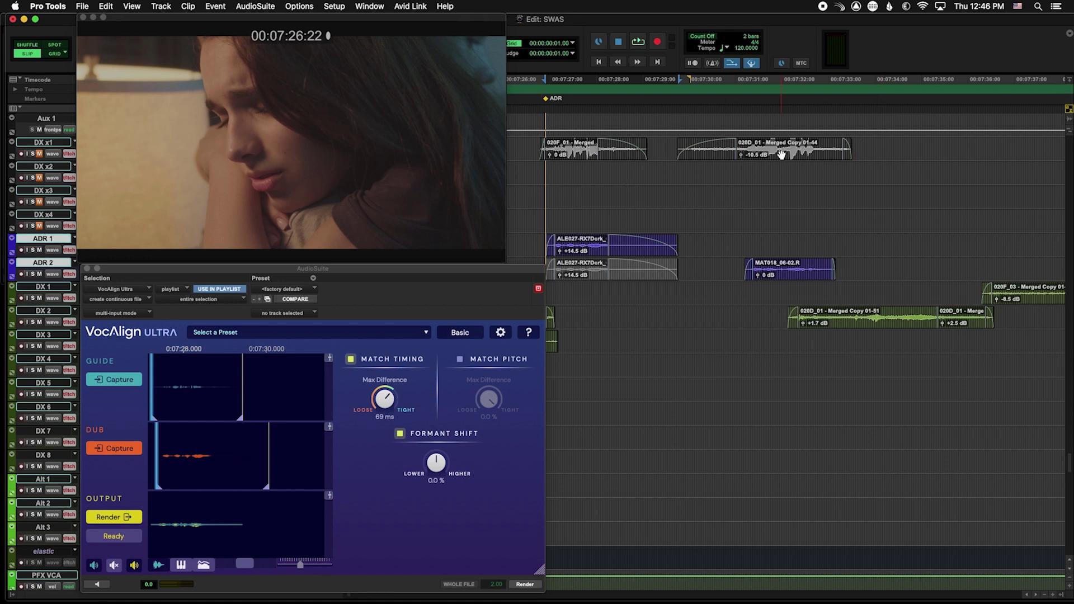
- Play the original production line, the 020D_01 - Merged Copy 01-44 clip on DX x1, from near its start
click(781, 157)
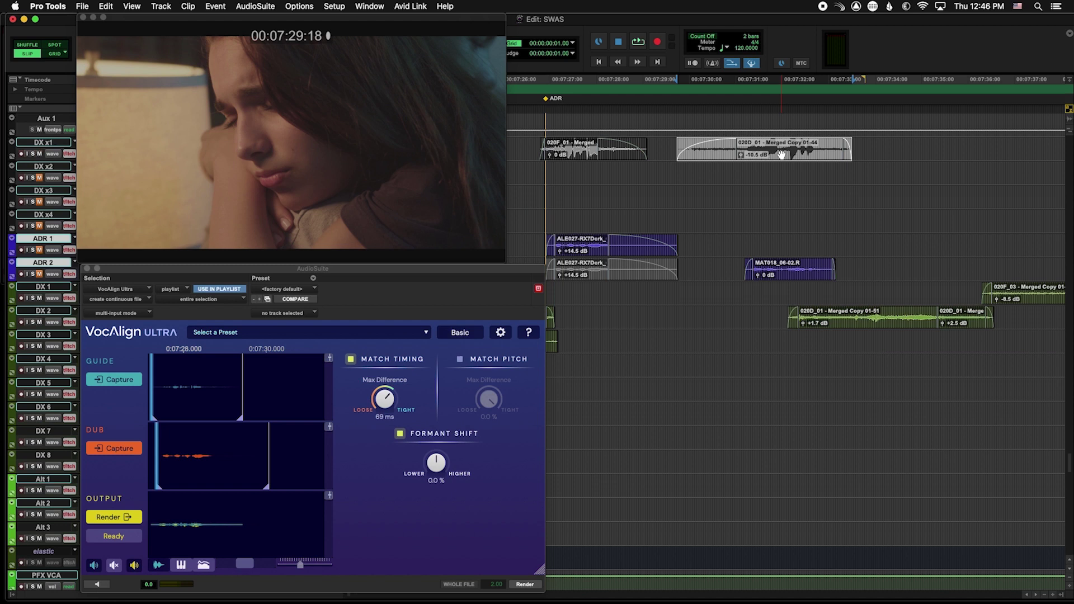
click(686, 166)
key(space)
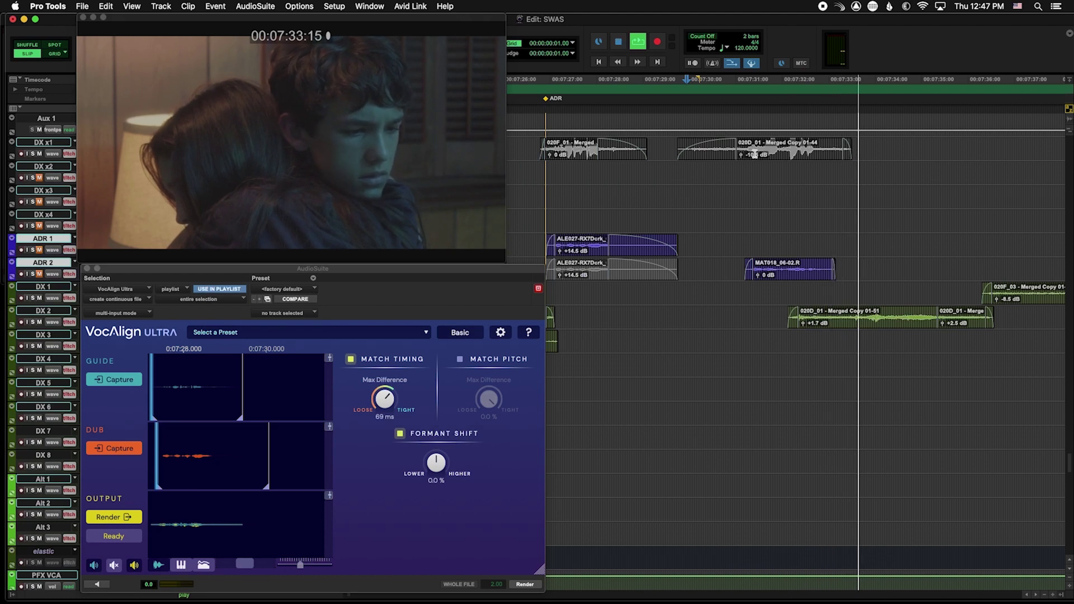
click(752, 159)
- Play the MAT018_06-02.R line on ADR 2 from just before its start, at 00:07:31:02
click(741, 265)
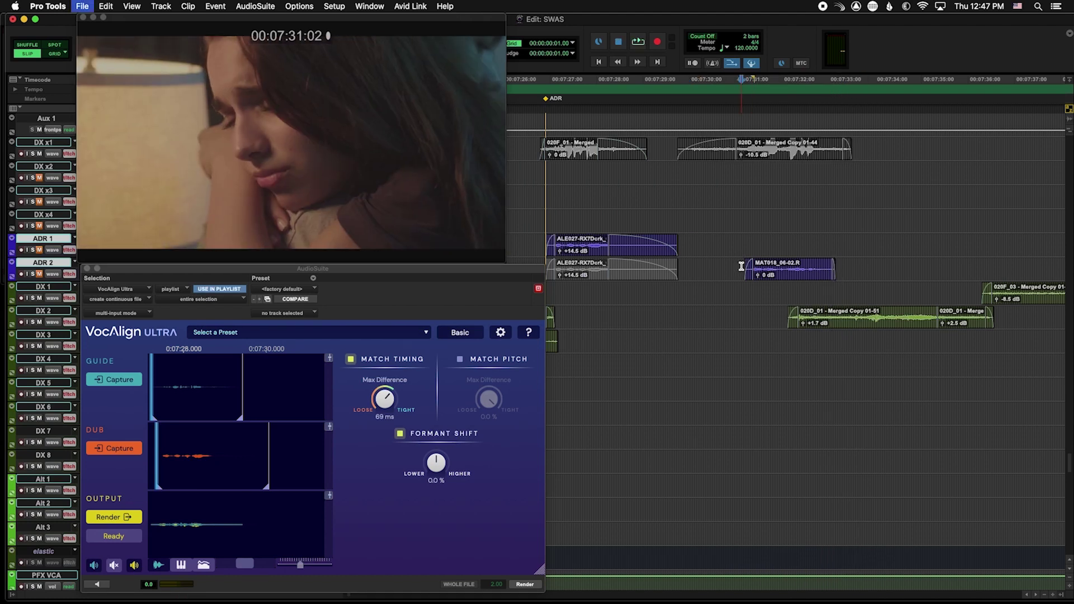
key(shift+m)
key(space)
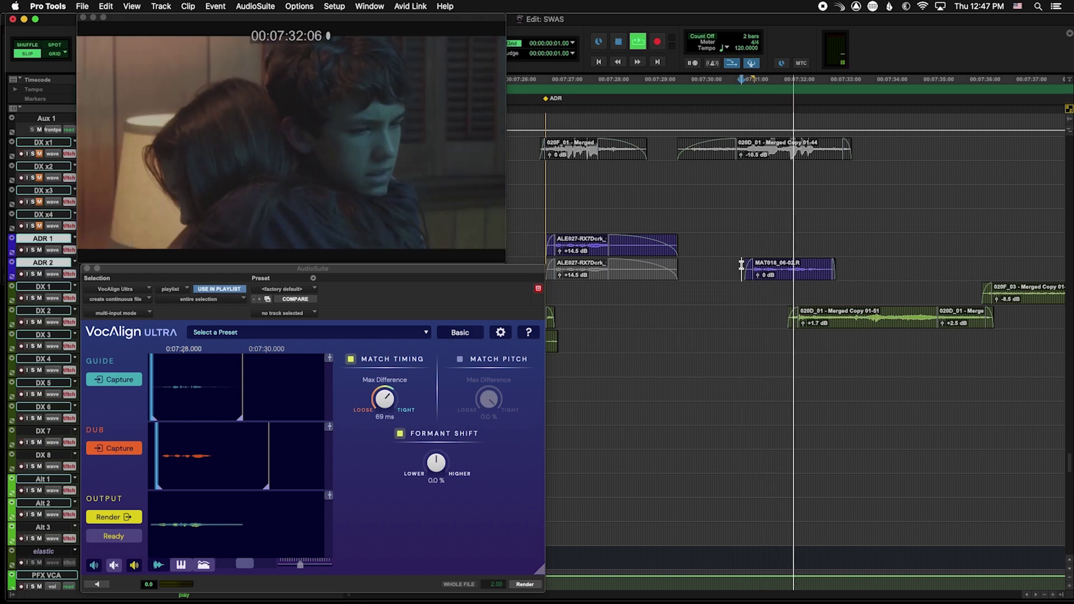
key(space)
- Solo DX x1 and listen to the production line's phrases from 00:07:31:22 and from the start of the preceding phrase
click(750, 241)
key(t)
key(t)
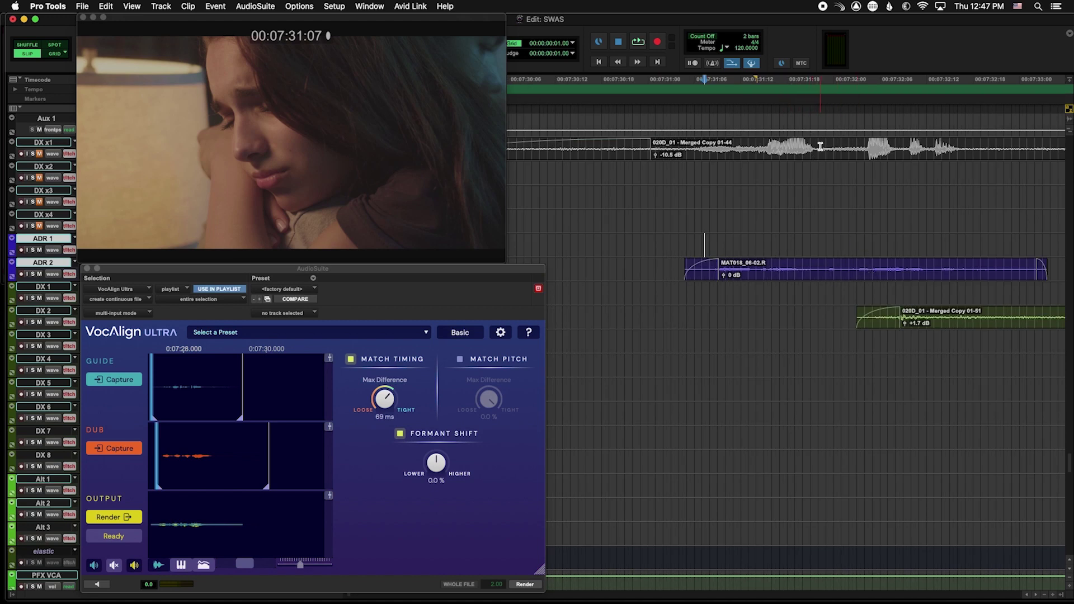
click(820, 146)
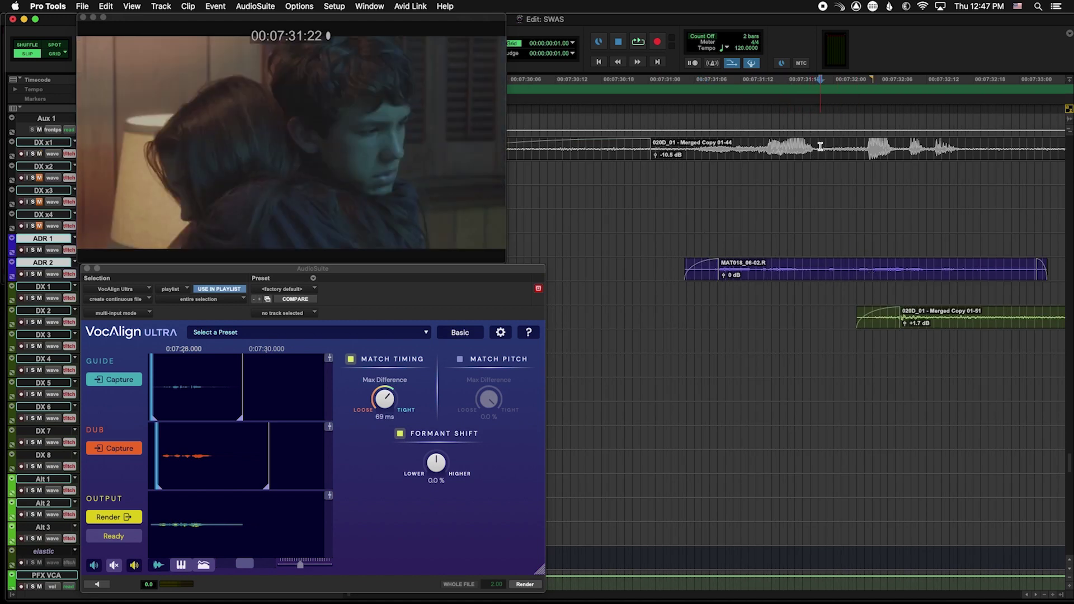
key(shift+s)
key(space)
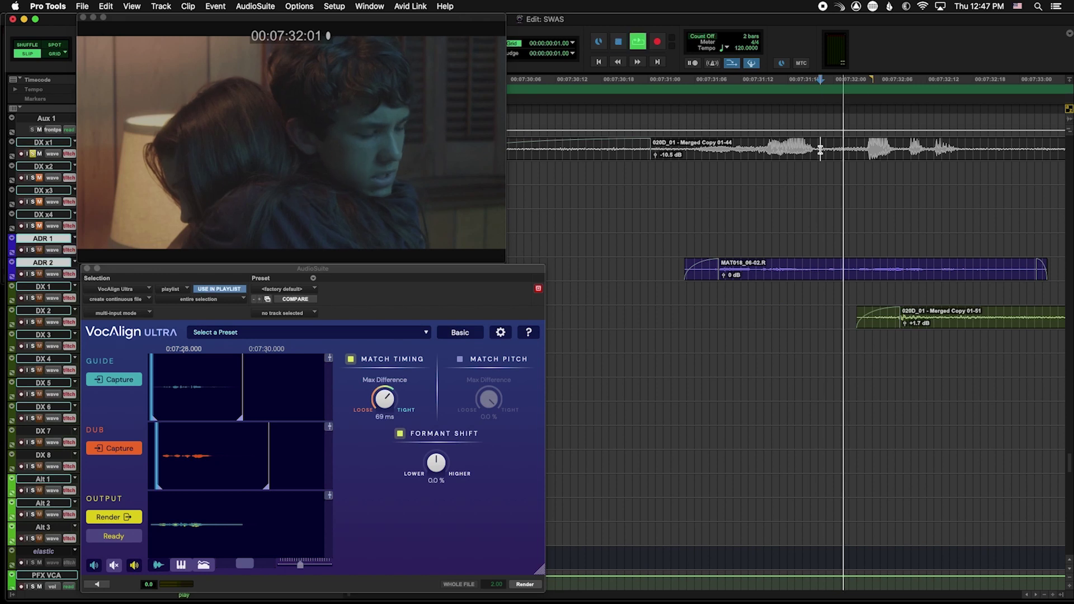
key(space)
click(765, 147)
key(space)
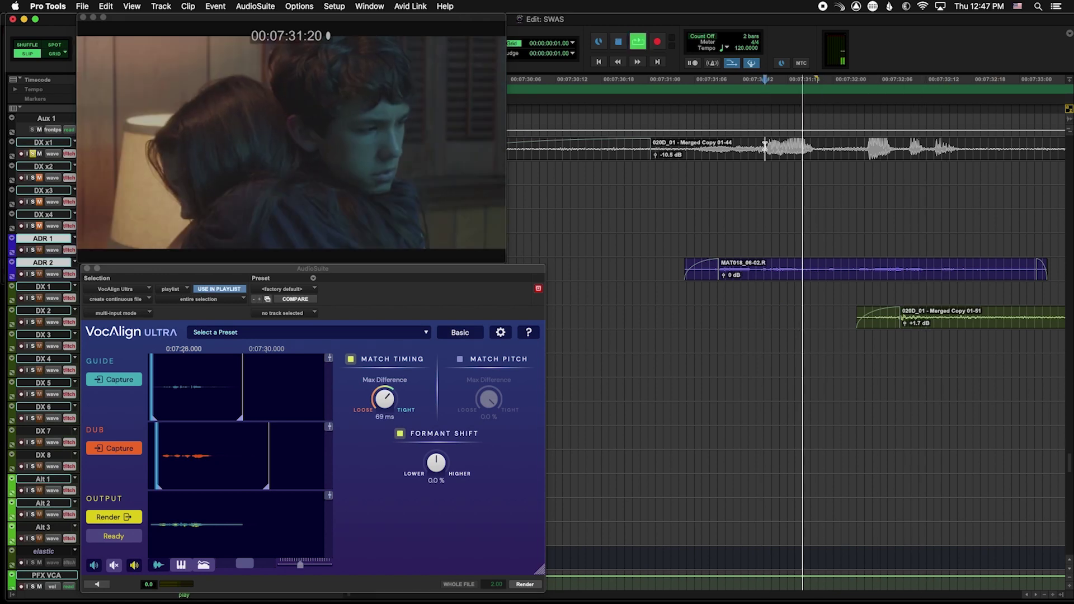
- Solo ADR 2 and listen to the MAT018_06-02.R clip for comparison with the production line
click(758, 265)
key(shift+s)
key(space)
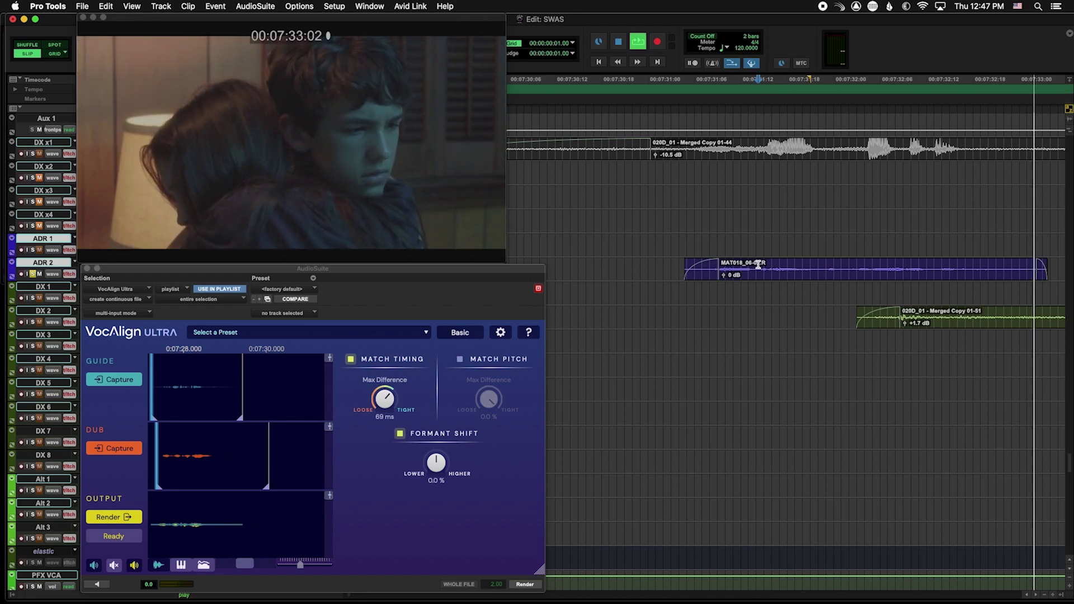
key(space)
- Split the 020D_01 clip on DX x1 at 00:07:31:04, level with the start of the MAT018 clip on ADR 2
key(r)
key(r)
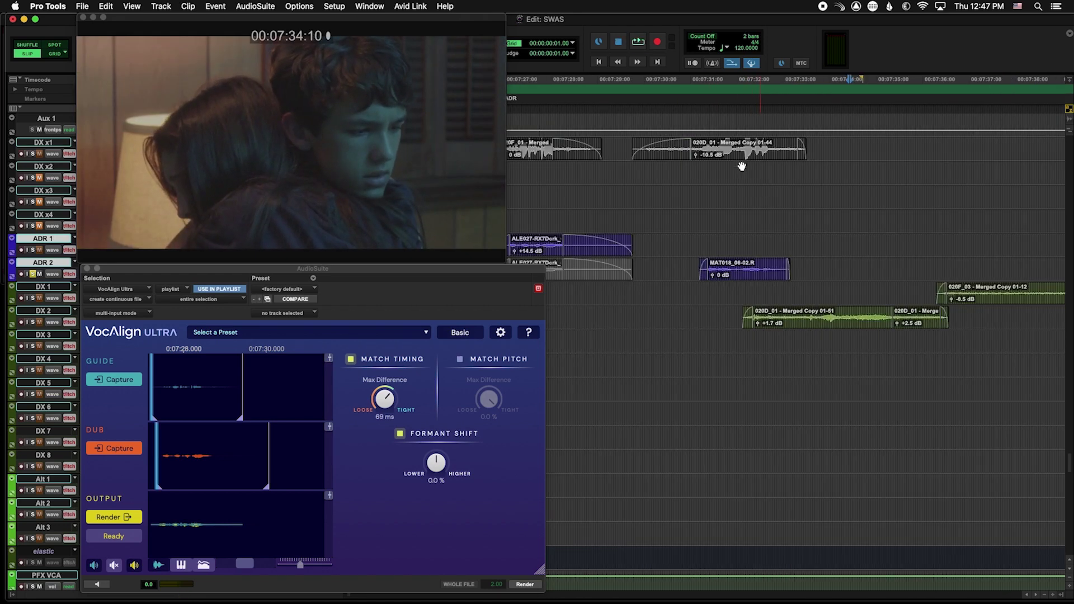
key(t)
key(t)
key(r)
key(r)
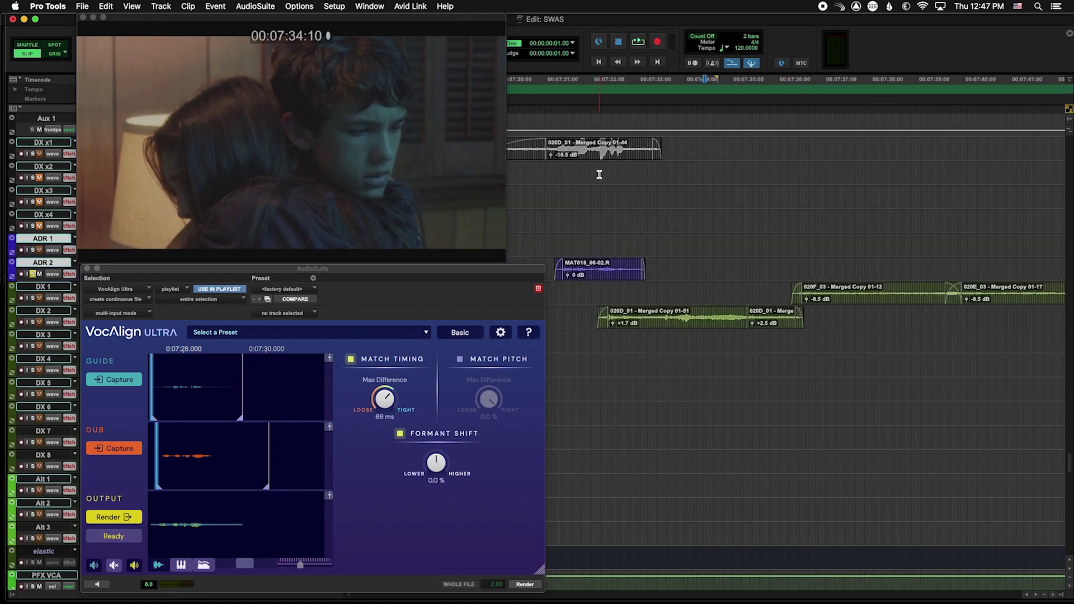
click(547, 170)
key(t)
key(t)
key(t)
click(755, 144)
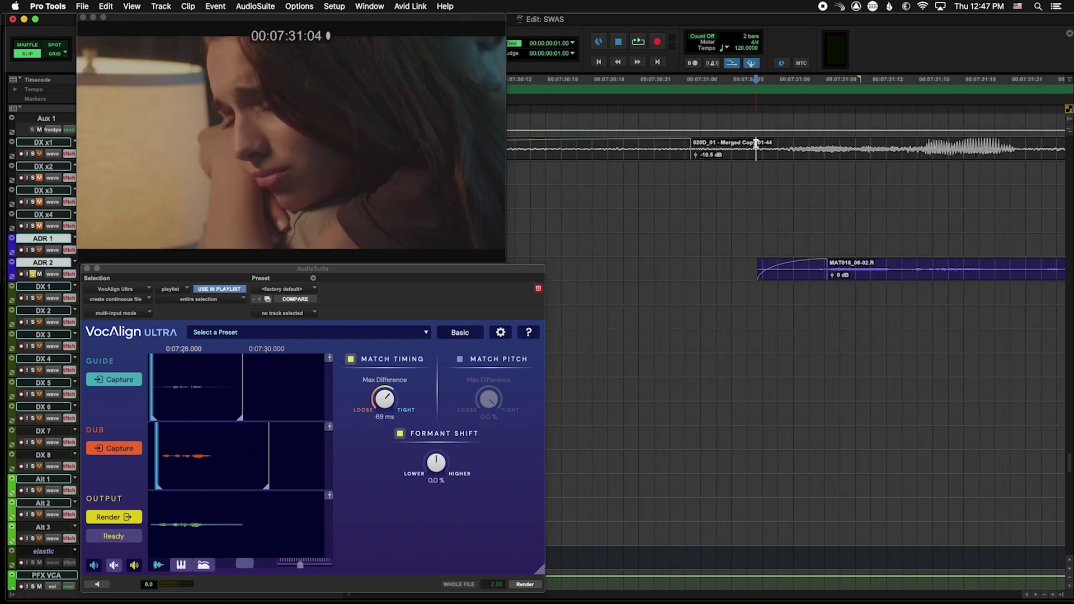
key(b)
key(r)
key(r)
key(r)
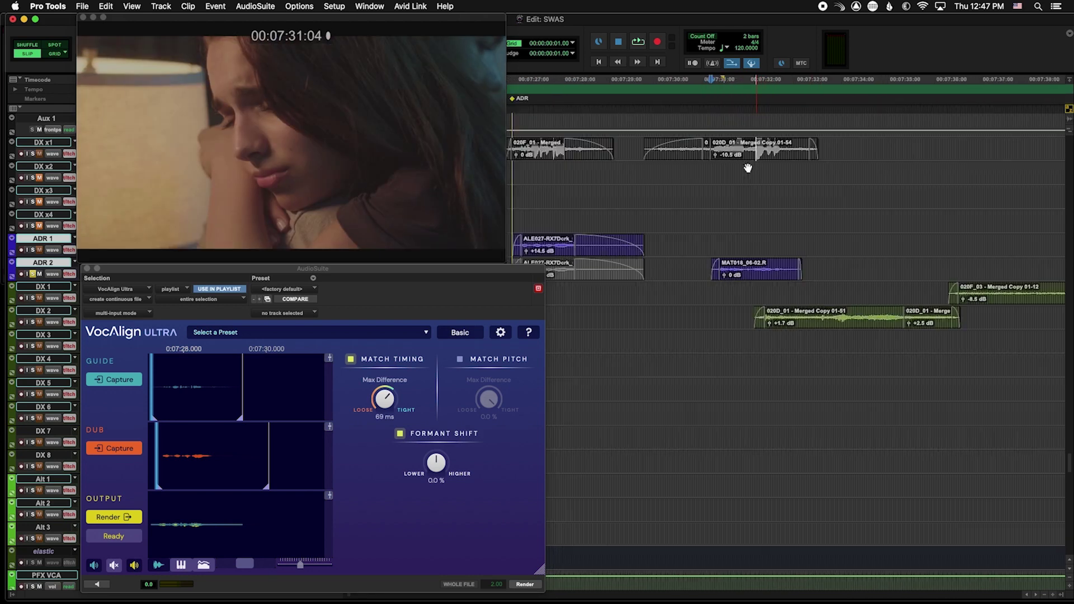
- Delete the DX x1 audio before the split and its tail beyond the end of the MAT018 clip, at 00:07:33:03
click(706, 157)
key(Delete)
click(745, 156)
key(super+s)
drag(802, 146, 852, 153)
key(Delete)
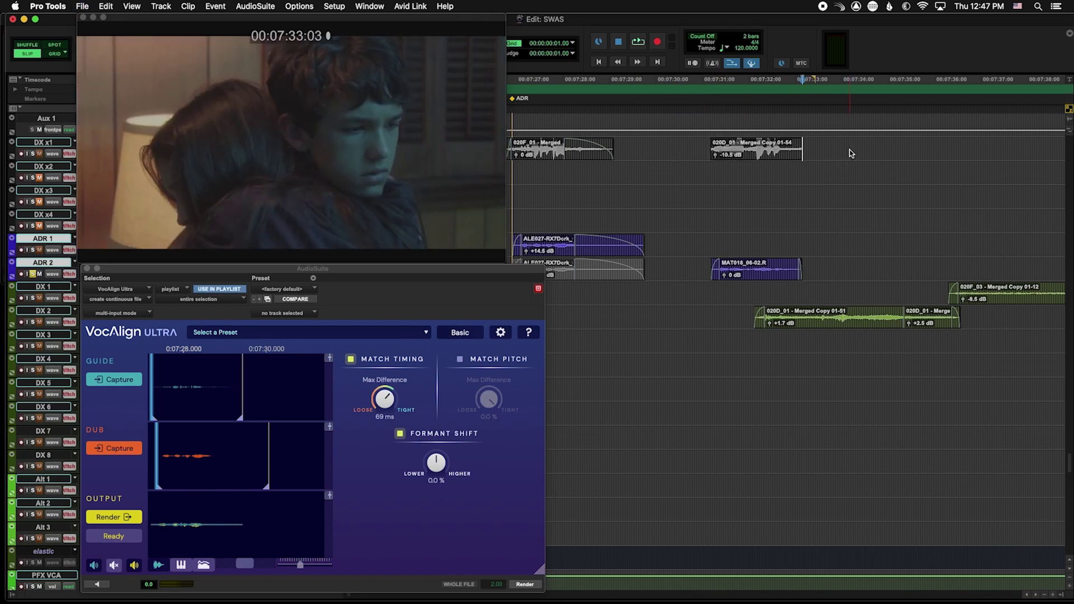
- Capture the trimmed DX x1 clip as VocAlign's Guide and the MAT018 clip on ADR 2 as the Dub
click(750, 156)
key(super+s)
click(124, 383)
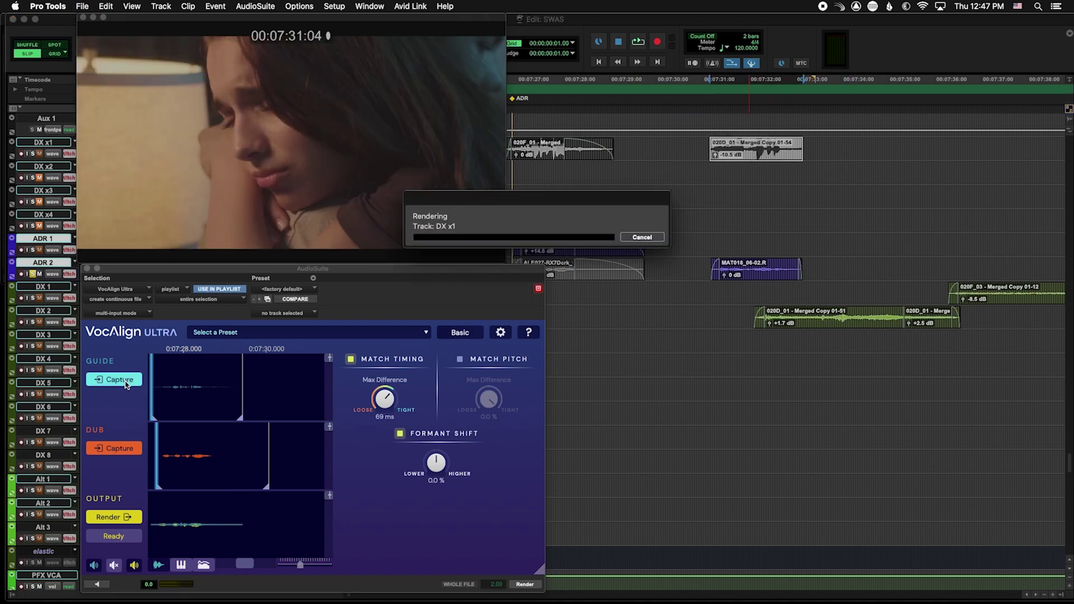
click(744, 272)
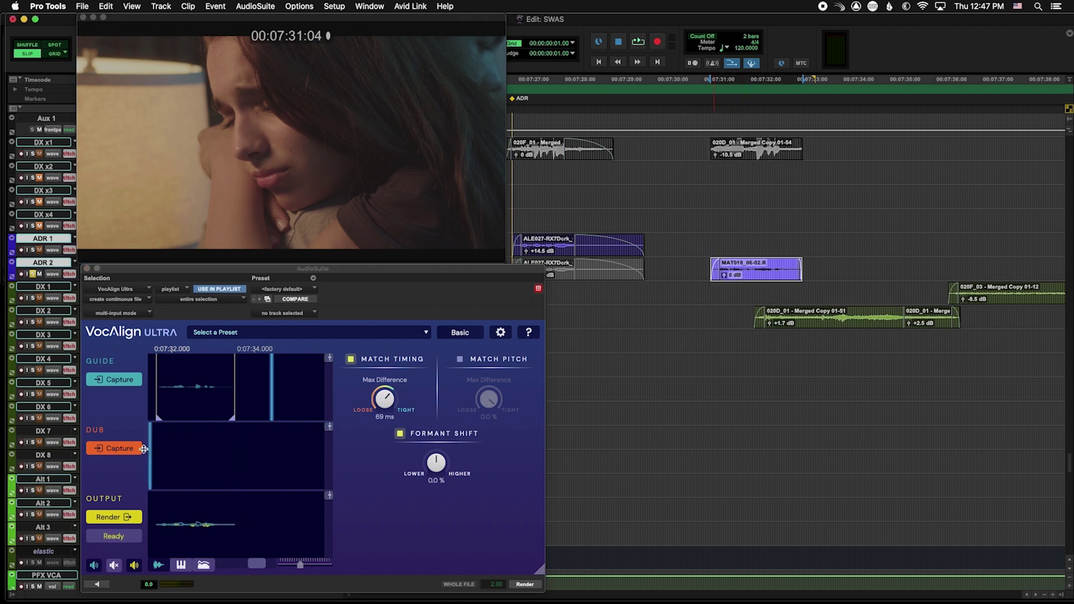
click(113, 448)
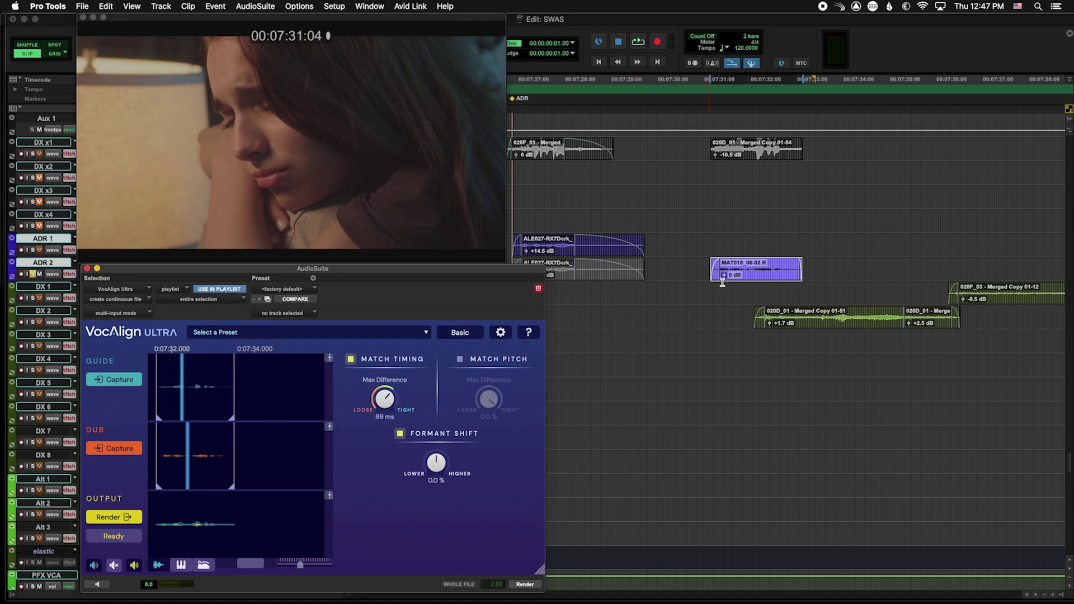
- Preview the aligned output while tightening Match Timing's Max Difference to 25 ms
click(101, 584)
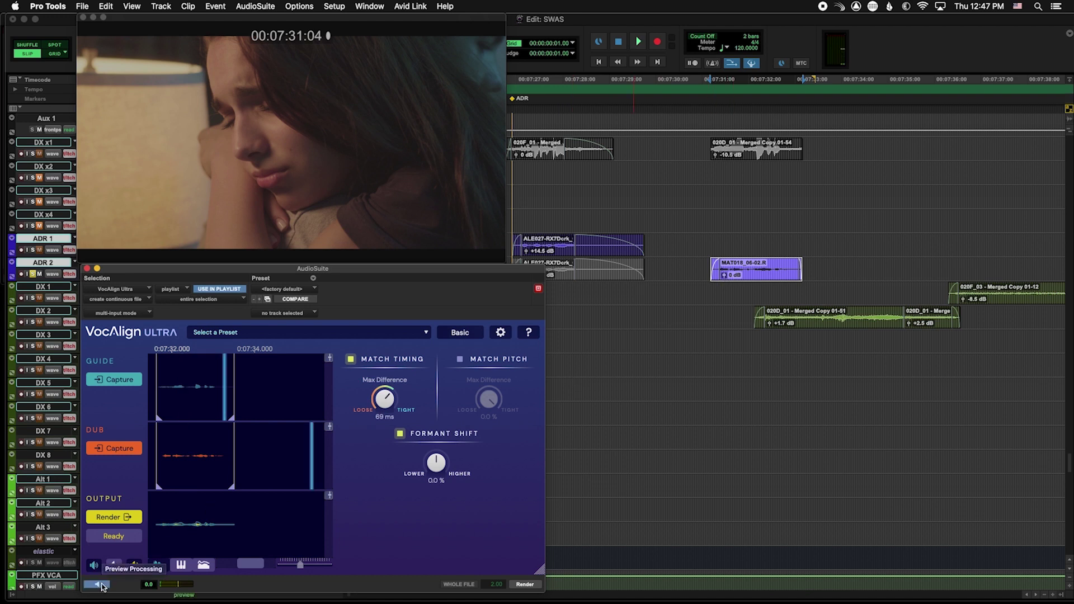
drag(385, 399, 385, 409)
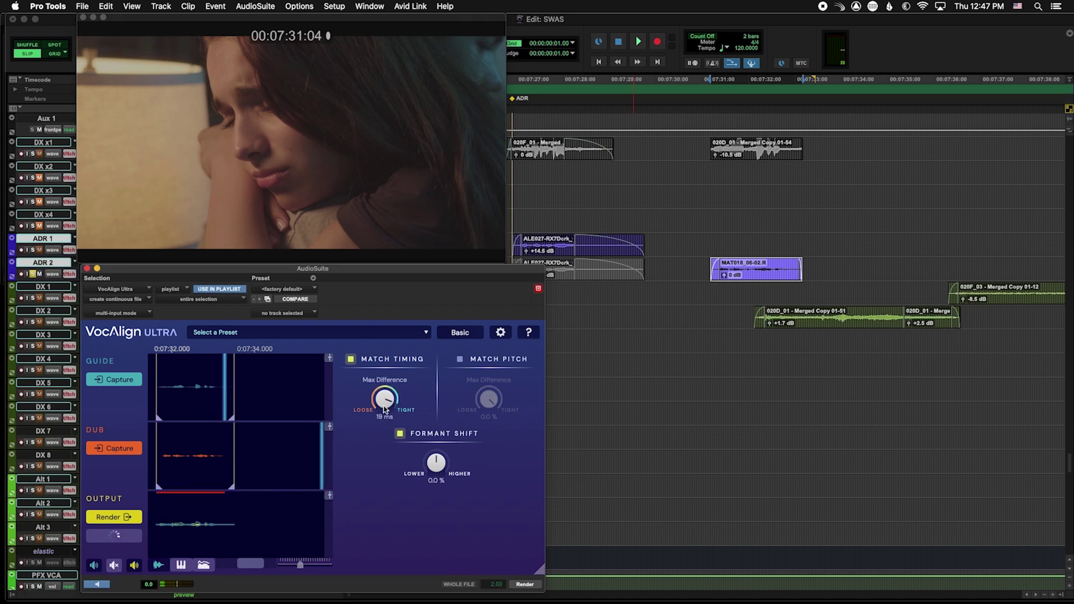
click(108, 586)
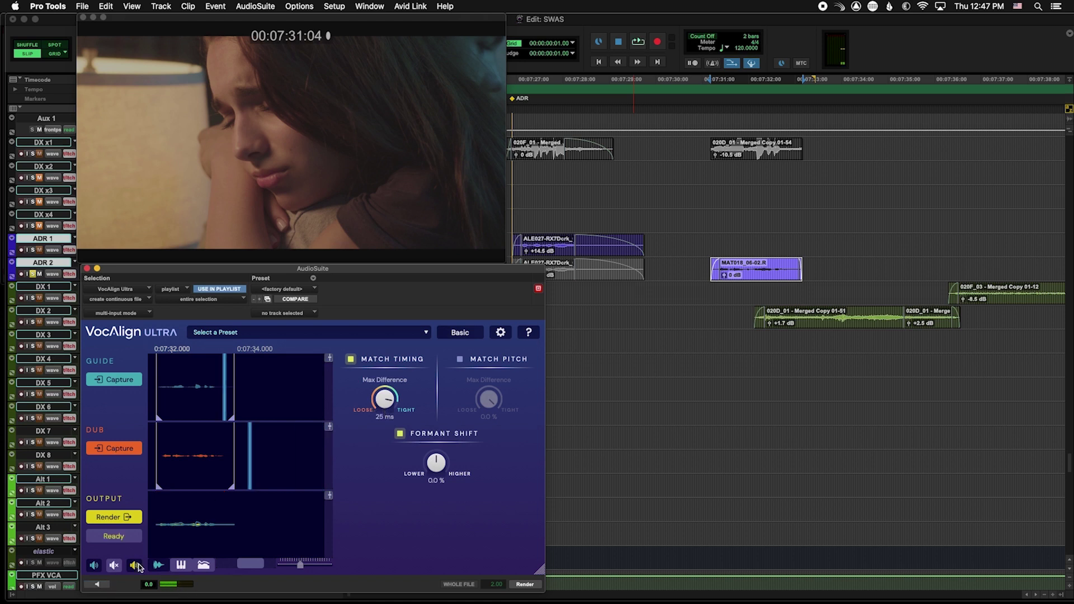
- Enable Match Pitch and set its Max Difference to 6.5 % while previewing the output
click(459, 361)
click(89, 584)
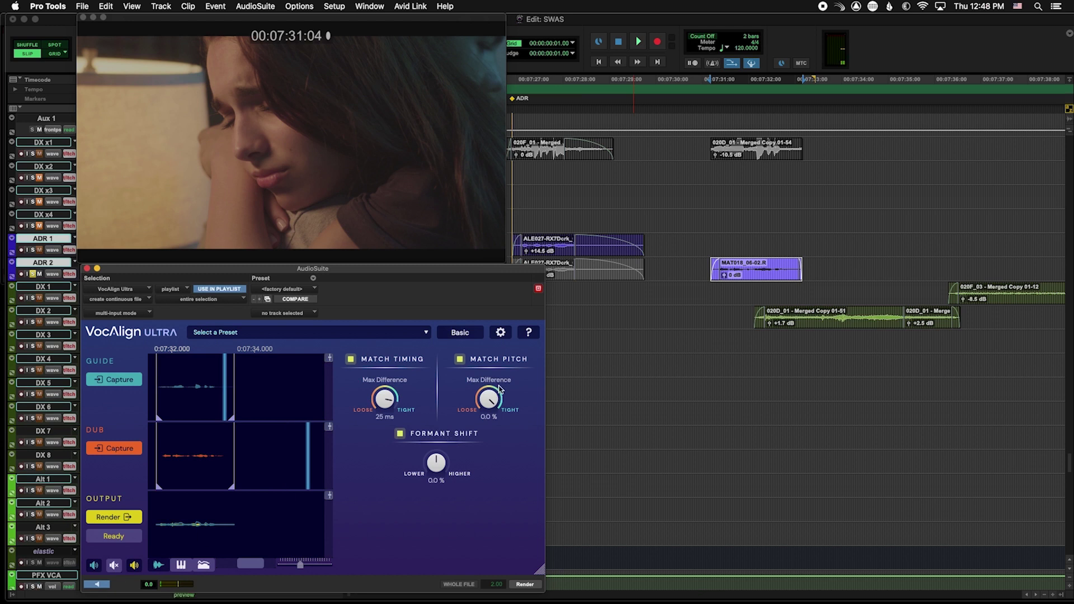
mouse_move(496, 399)
mouse_down()
mouse_move(480, 420)
mouse_move(488, 409)
mouse_up()
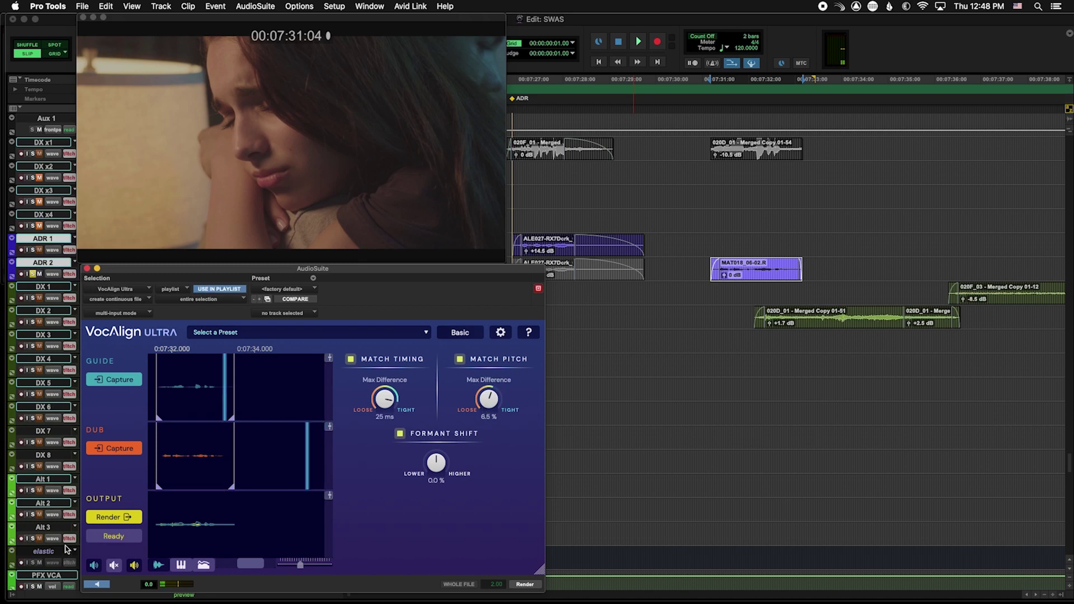
click(99, 585)
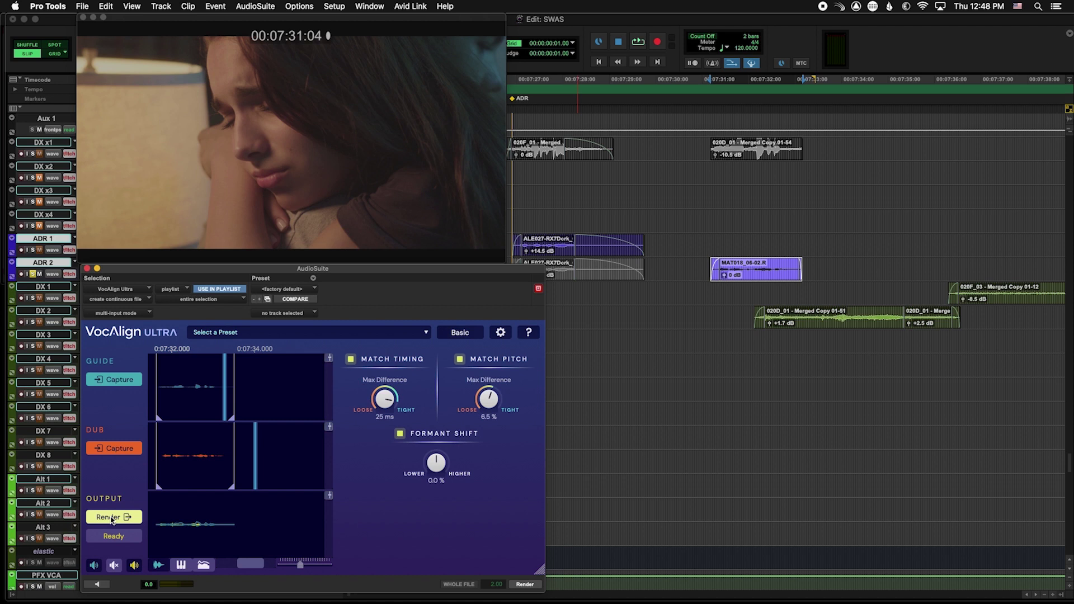
- Keep a muted copy of the MAT018 clip on DX 1 and render the VocAlign version in place on ADR 2
drag(763, 280, 766, 308)
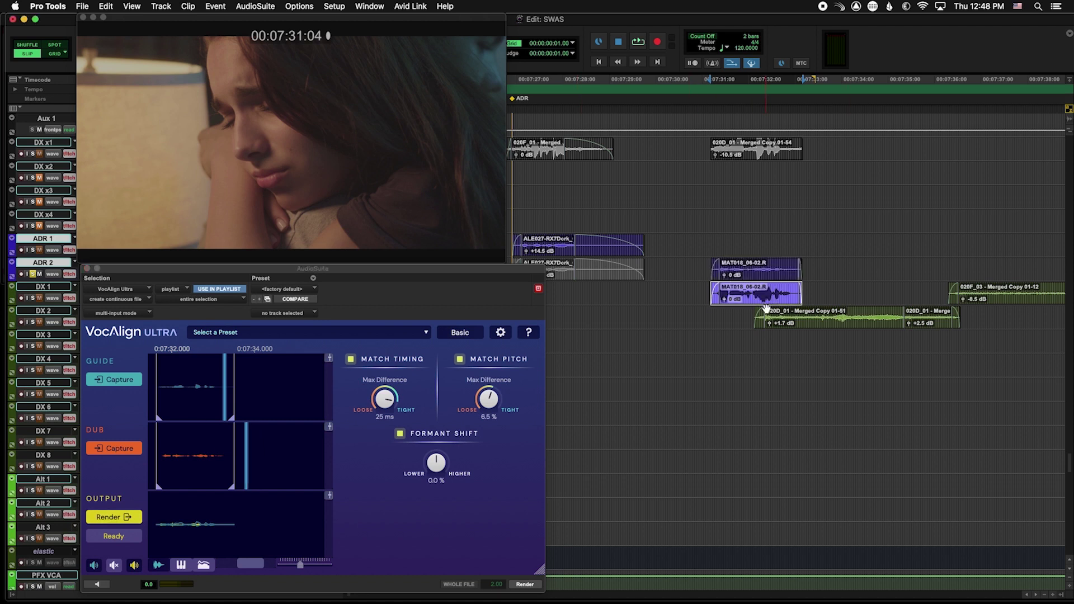
key(super+m)
key(super+s)
click(760, 274)
key(super+s)
click(112, 516)
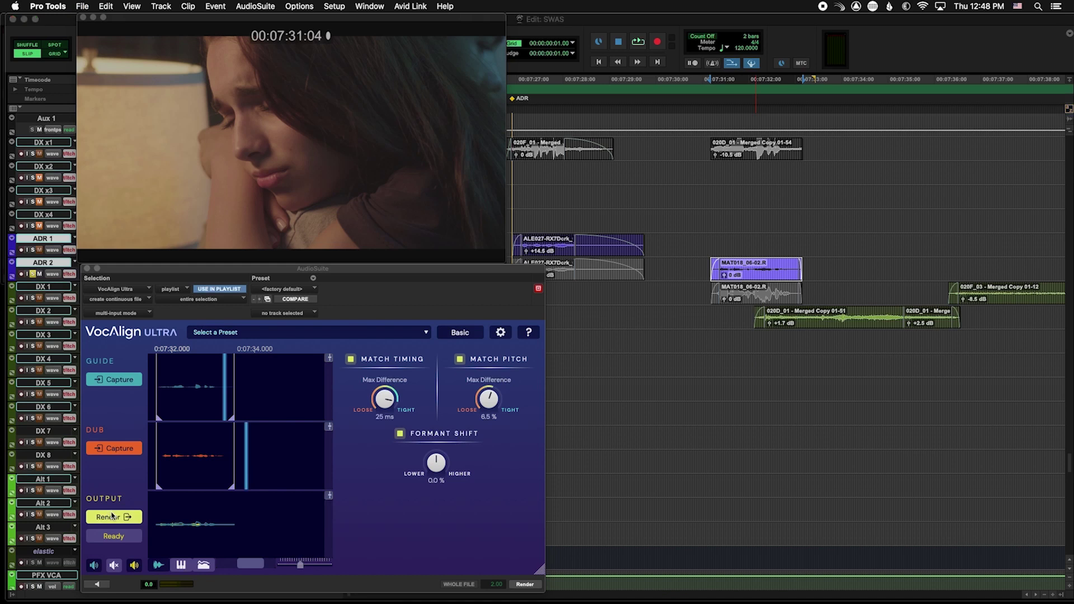
- Play back the aligned ADR lines on ADR 1 and ADR 2 from before the ALE027 clip
click(699, 267)
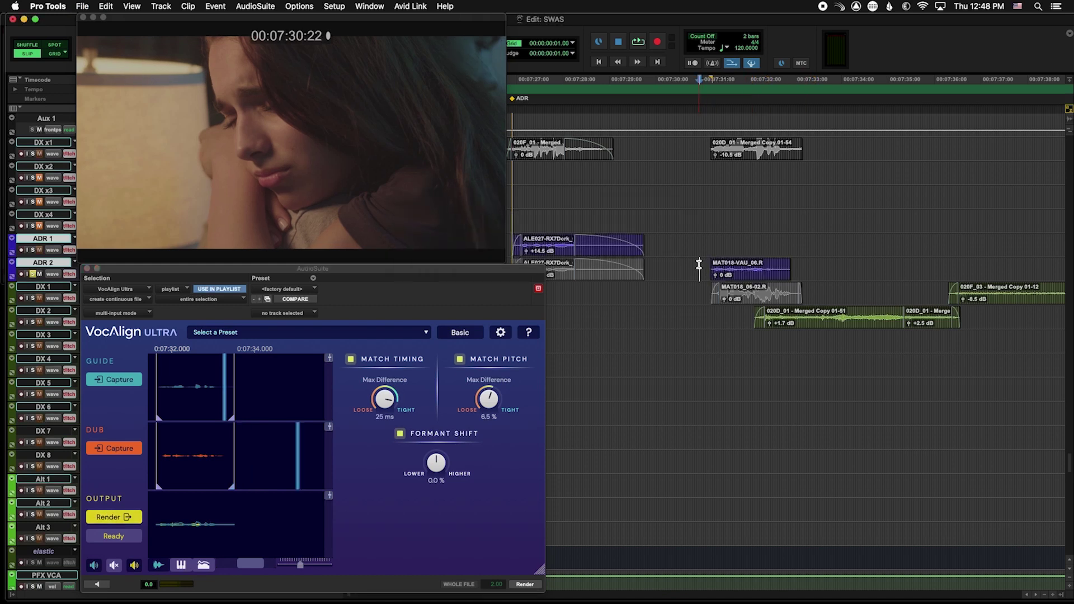
key(r)
click(600, 242)
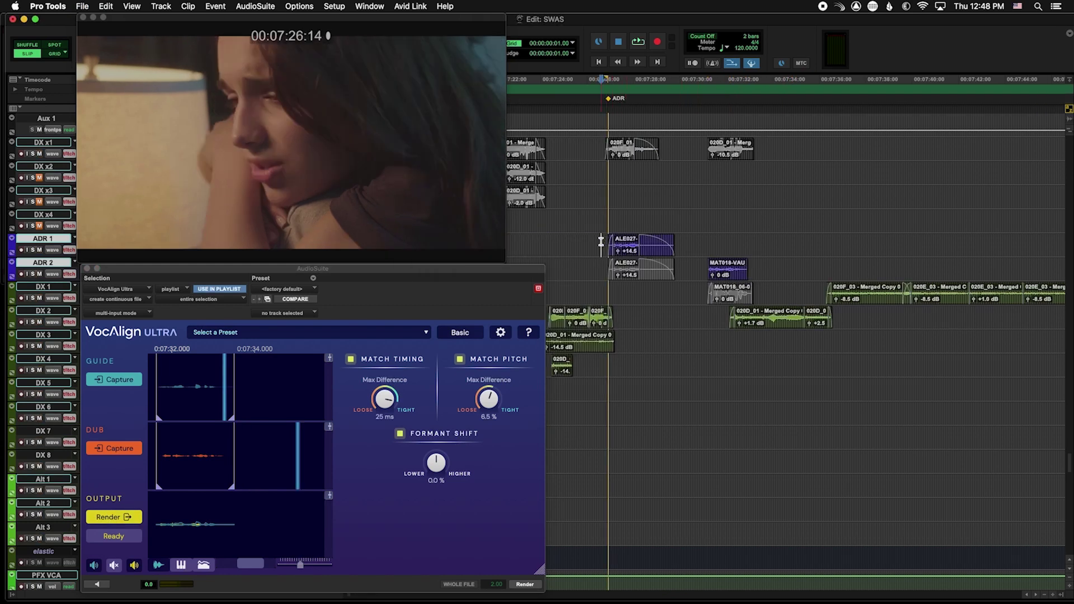
click(581, 245)
key(space)
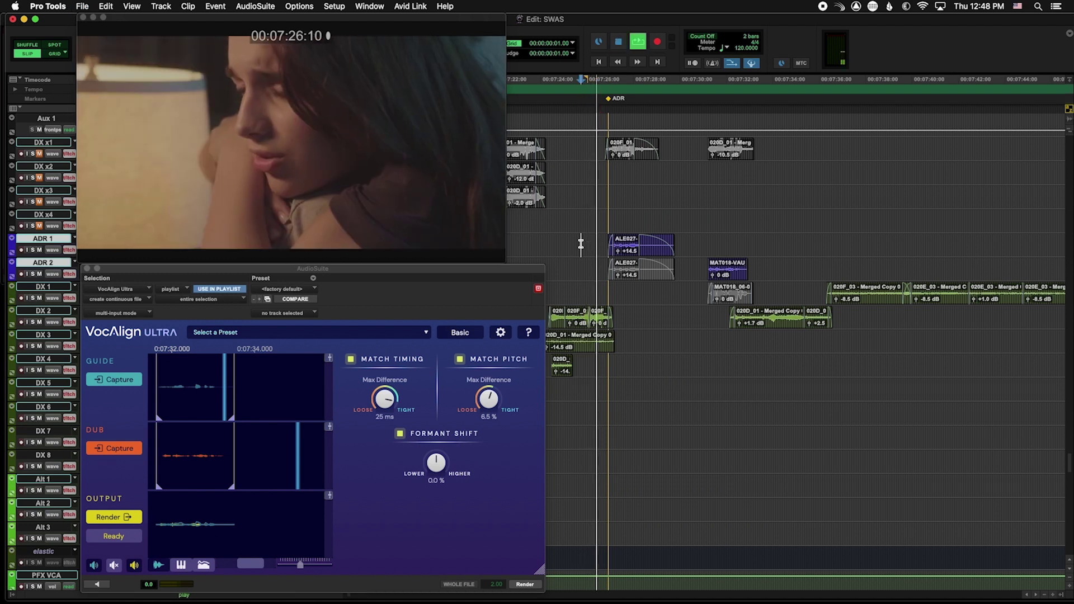
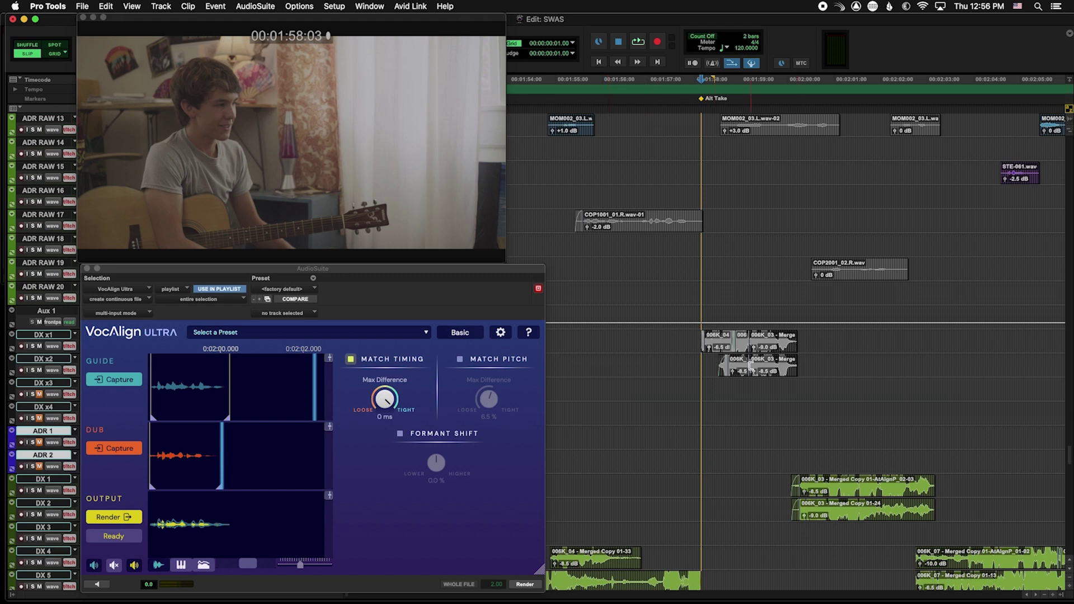
- Play back the original dialogue on DX x1 and DX x2 from before the Alt Take marker
scroll(757, 363, down, 3)
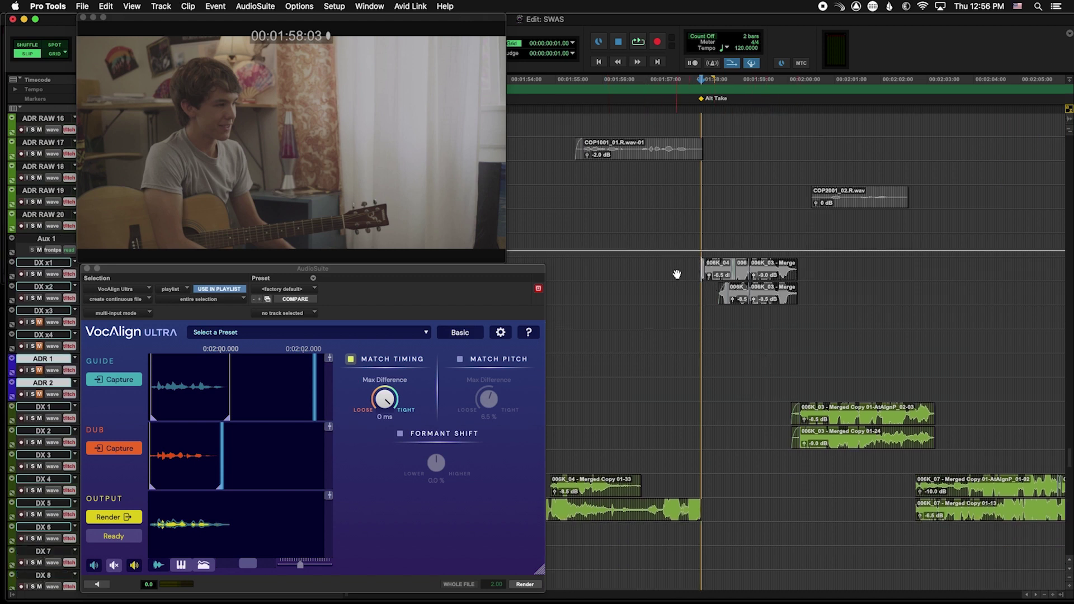
click(675, 270)
click(631, 268)
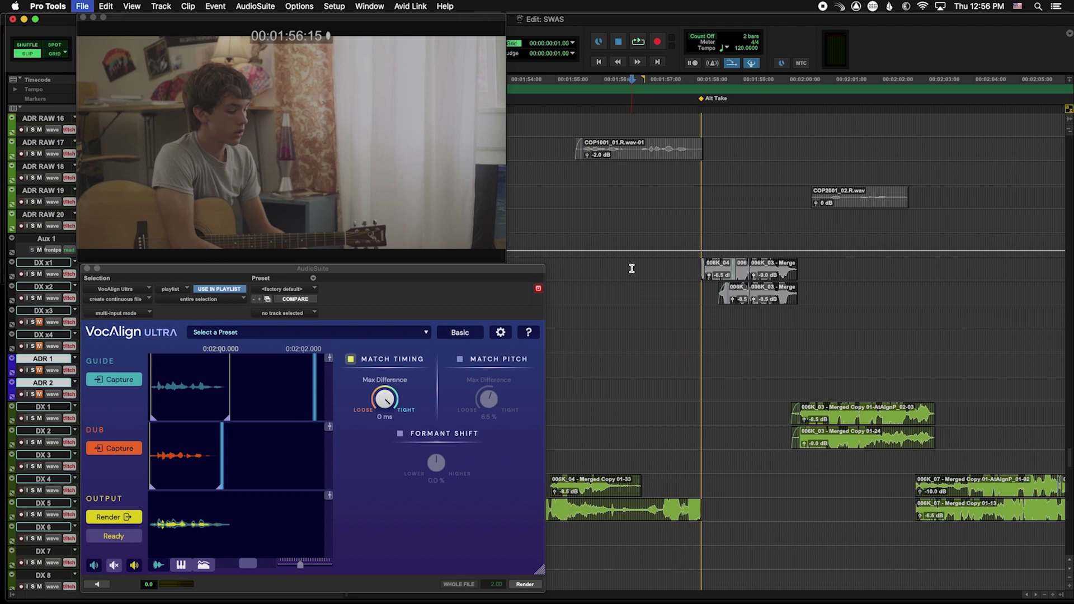
key(space)
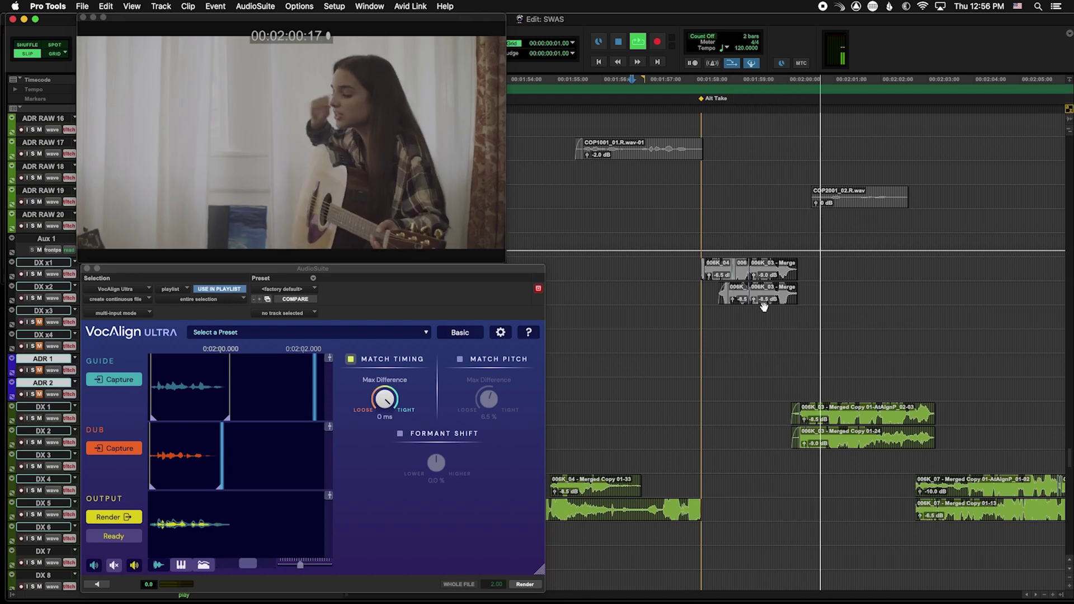
key(space)
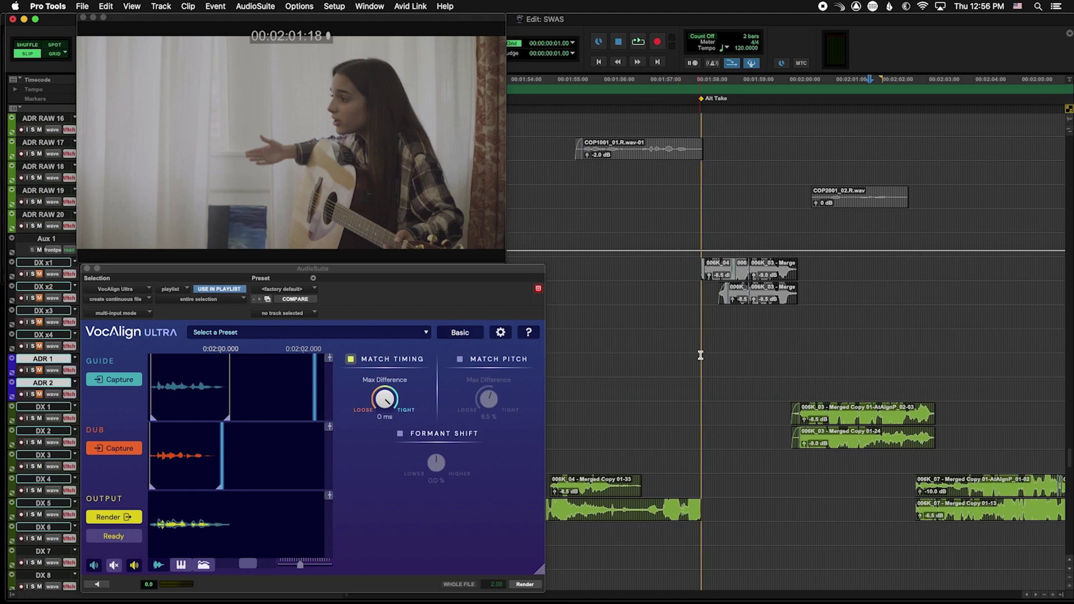
- Audition the alternate takes in turn, soloing Alt 2 and Alt 1 and playing each from just before the Alt Take marker
scroll(700, 355, down, 5)
click(692, 456)
key(space)
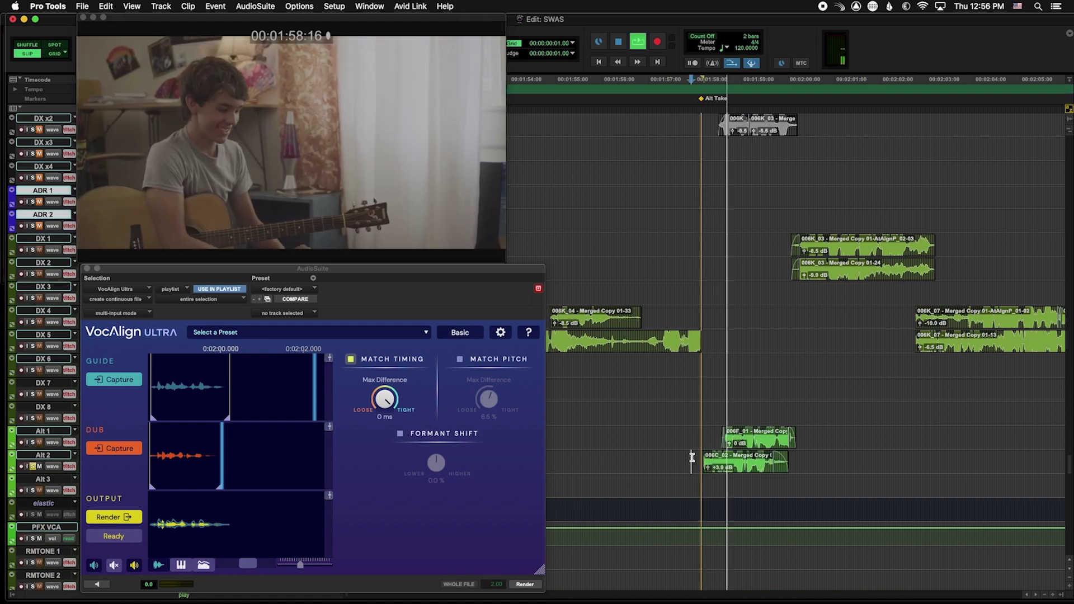
key(space)
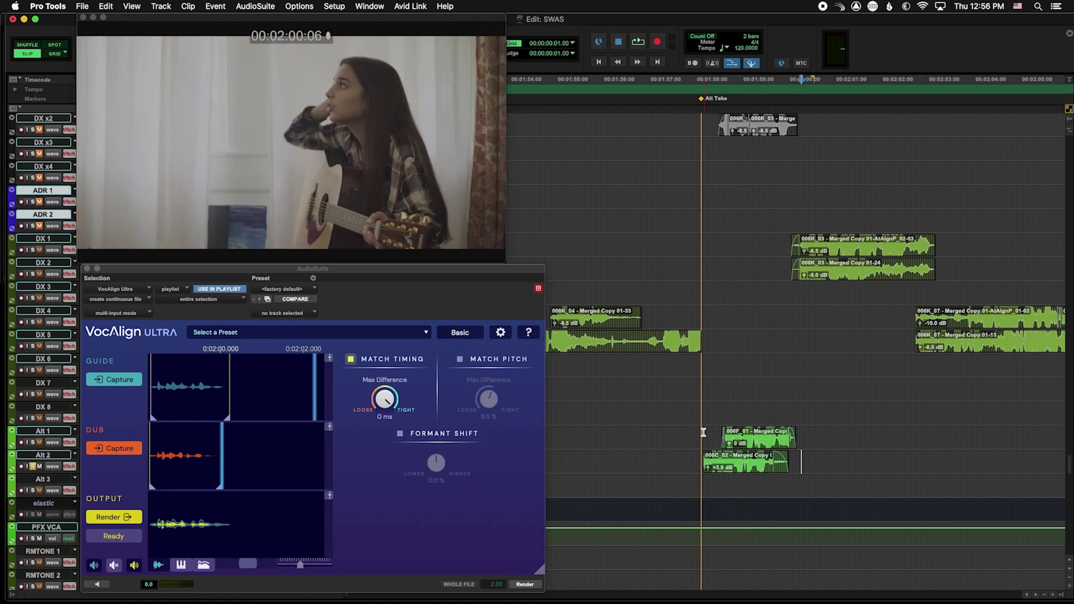
click(694, 431)
key(shift+s)
key(space)
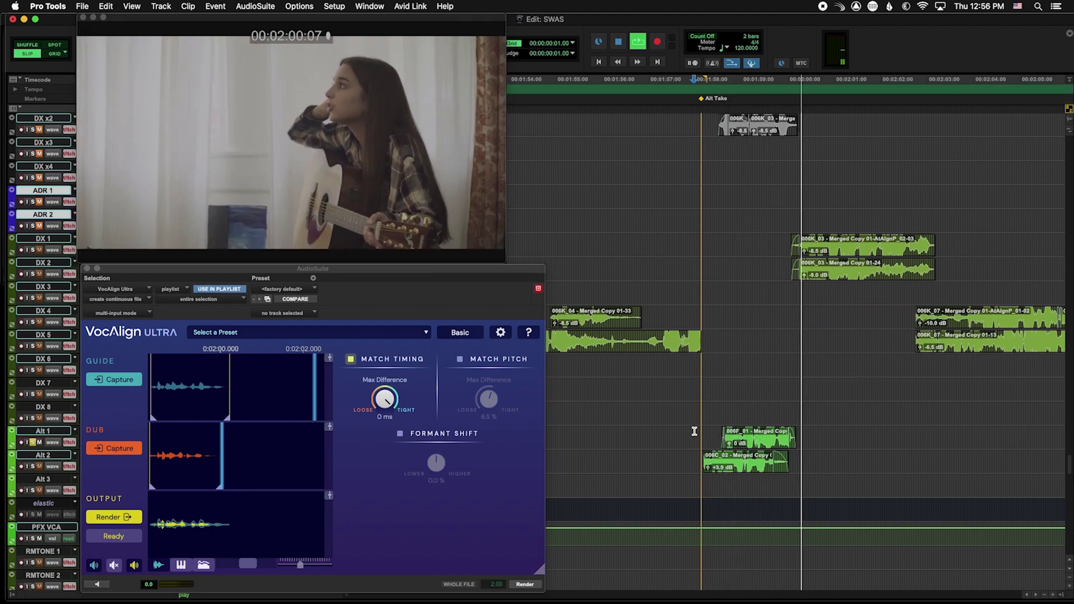
key(space)
- Capture the DX x2 clips as VocAlign's guide and the 006F_01 clip on Alt 1 as the dub
key(super+s)
scroll(762, 433, up, 4)
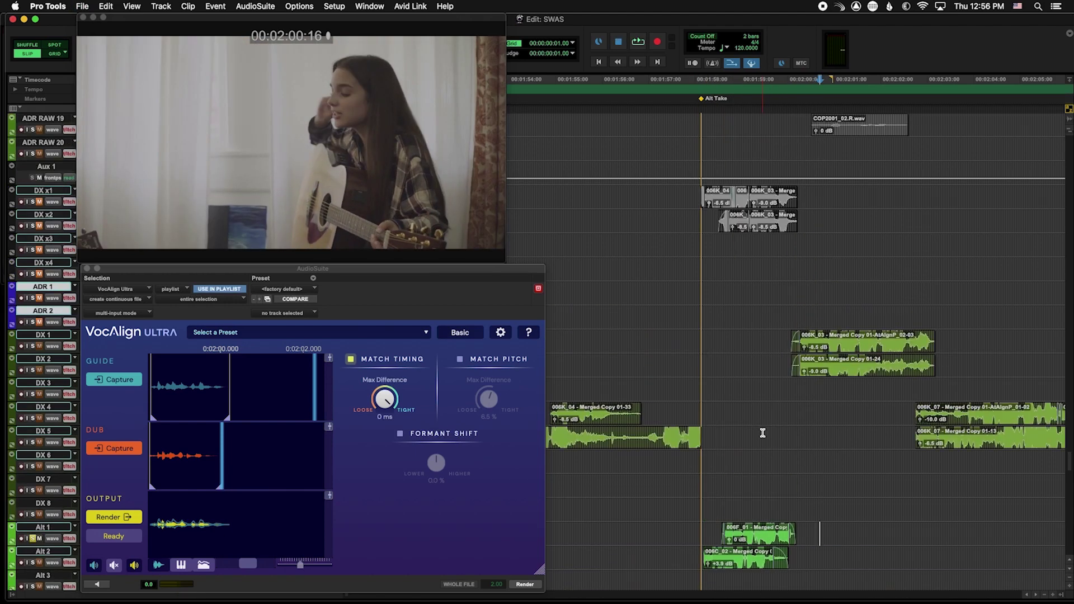
scroll(732, 525, down, 3)
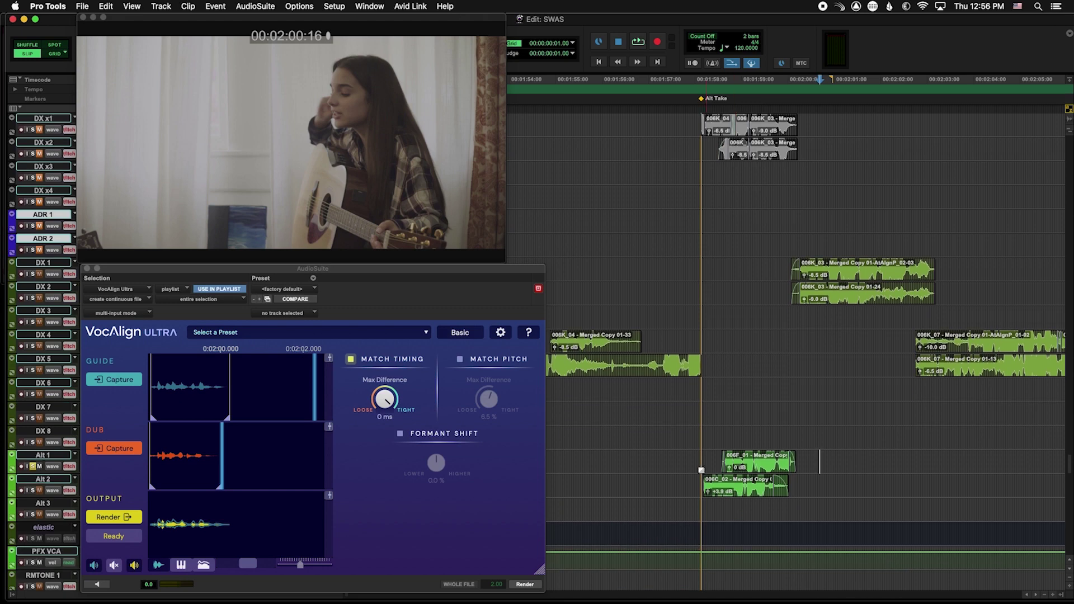
mouse_move(694, 462)
mouse_down()
mouse_move(811, 464)
mouse_move(711, 462)
mouse_up()
scroll(748, 424, up, 1)
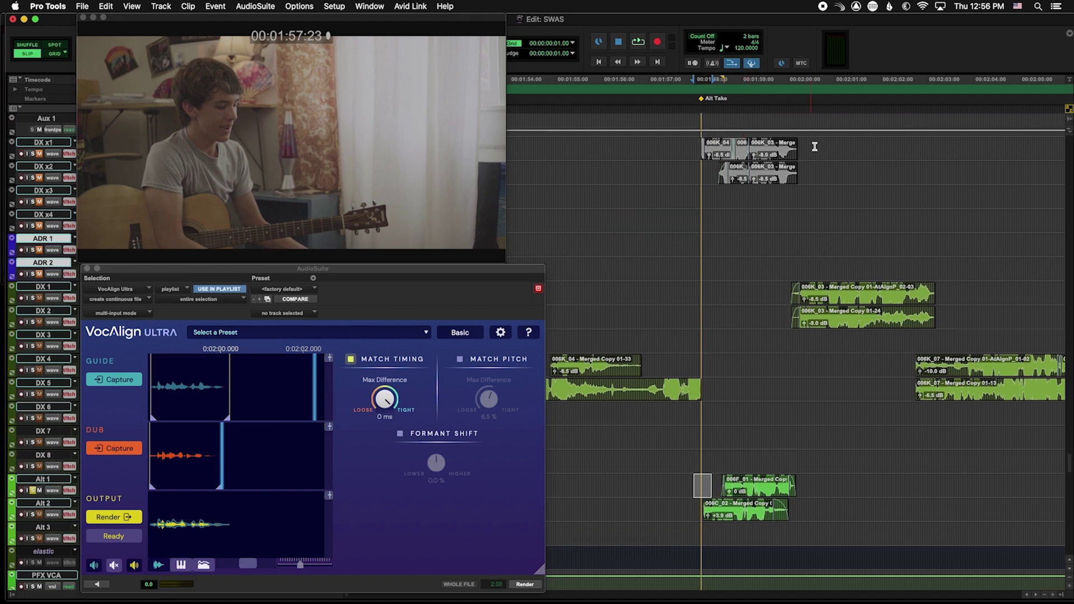
click(736, 183)
shift+click(771, 183)
scroll(771, 182, left, 1)
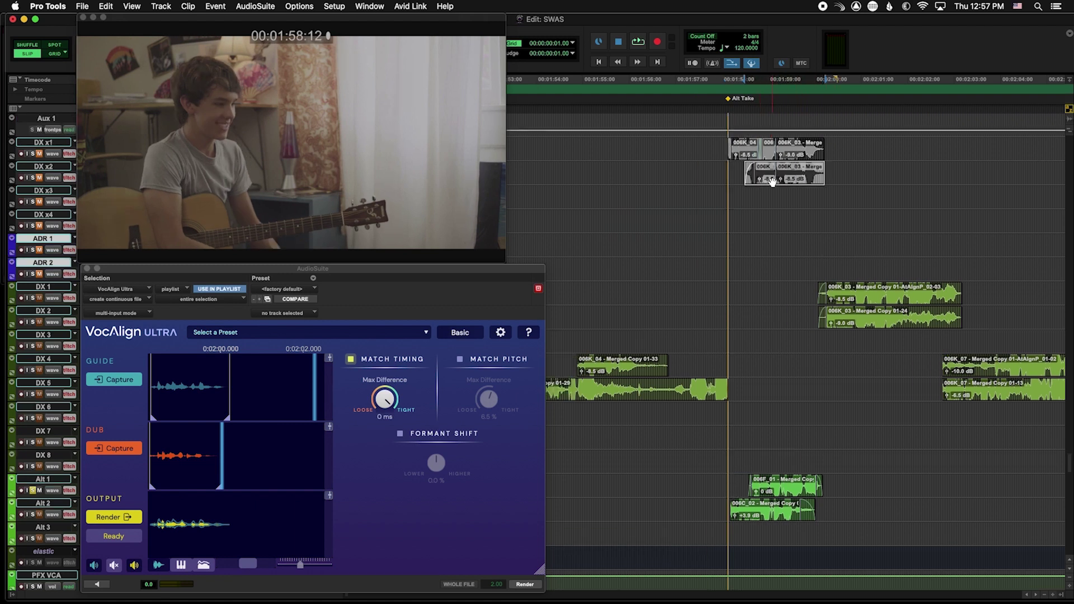
key(super+s)
click(114, 379)
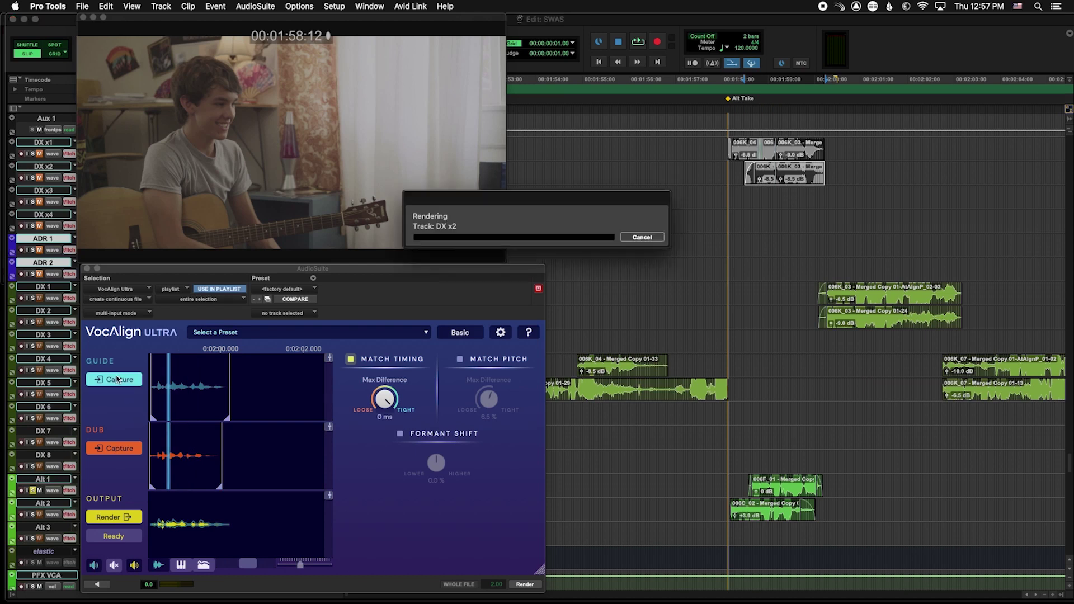
click(777, 483)
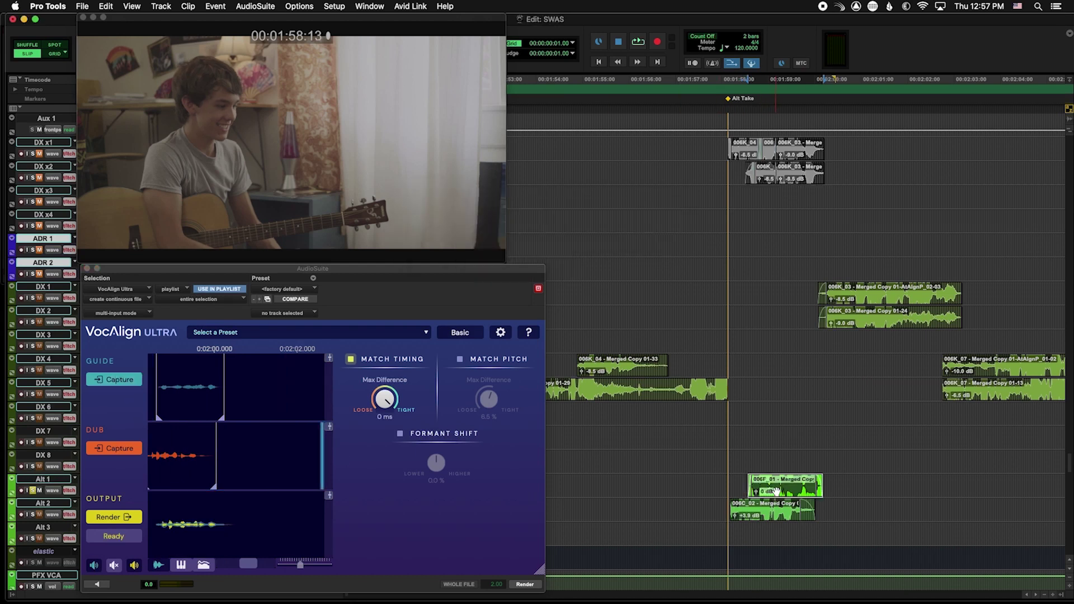
click(114, 454)
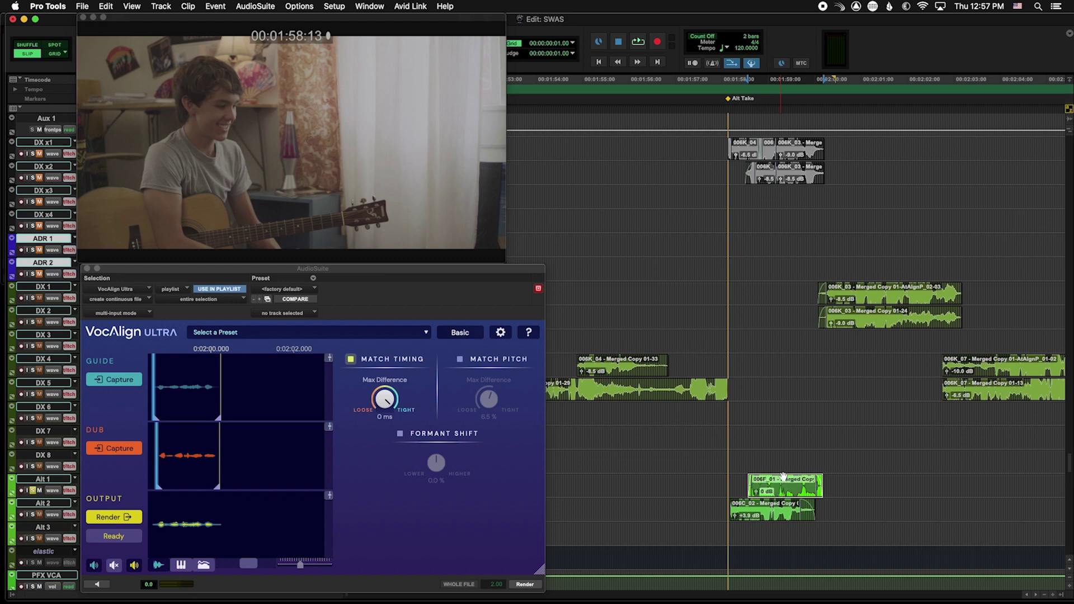
- Keep a muted copy of the 006F_01 clip on DX 7 and reselect the original clip on Alt 1
drag(783, 476, 779, 433)
key(super+s)
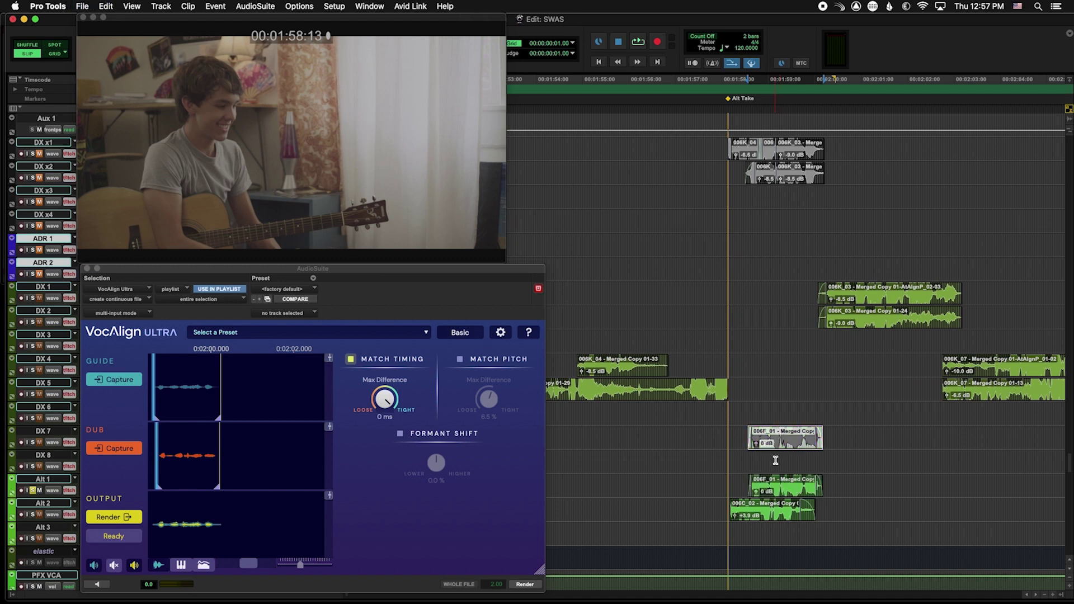
click(792, 492)
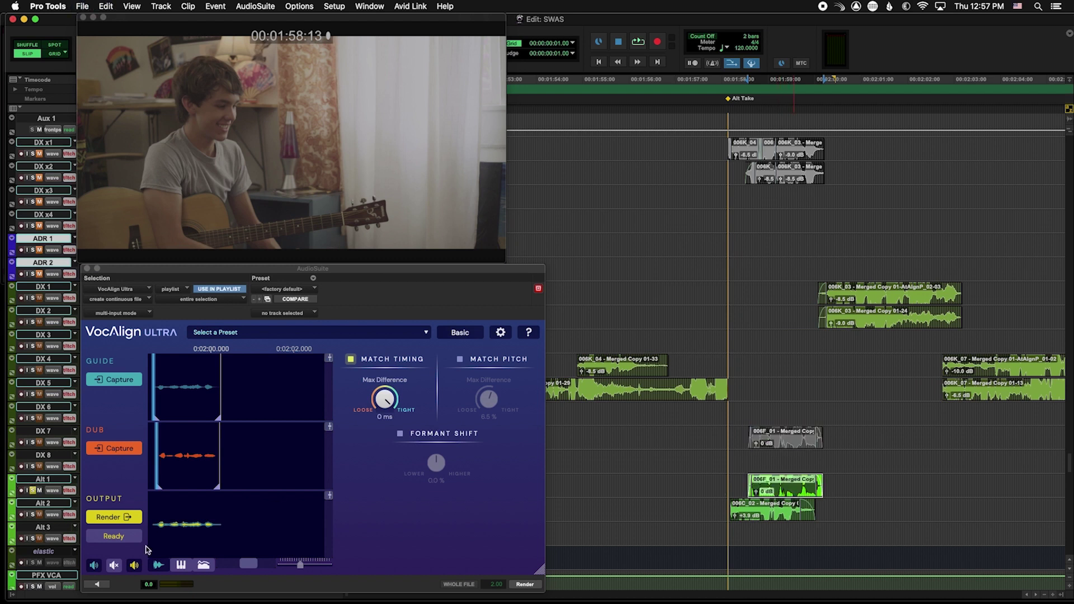
- Preview the aligned output for the 006F_01 clip and render it in place on Alt 1
click(386, 404)
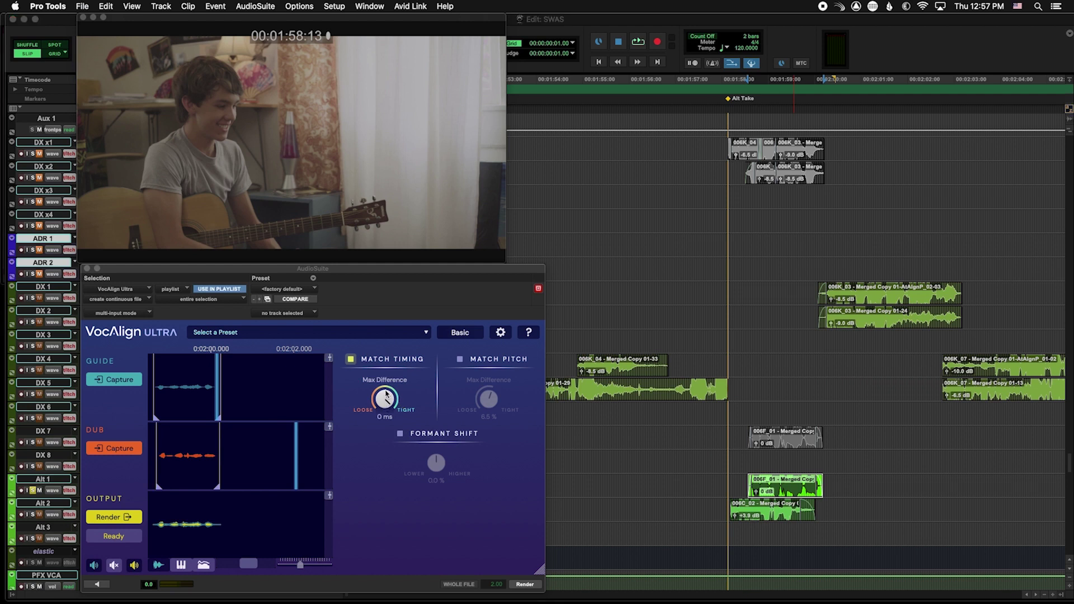
click(97, 583)
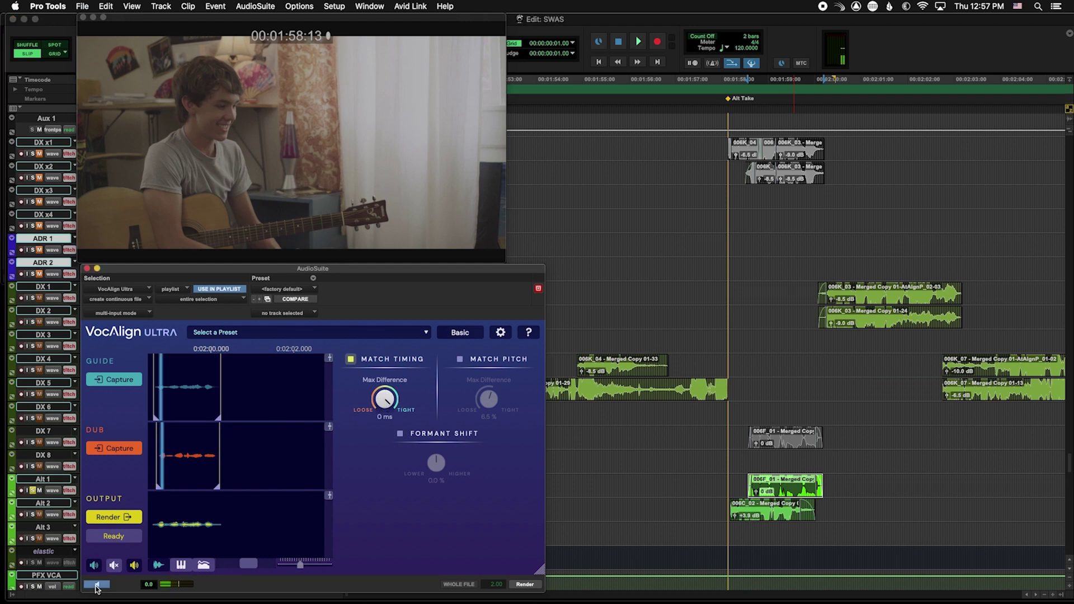
click(97, 584)
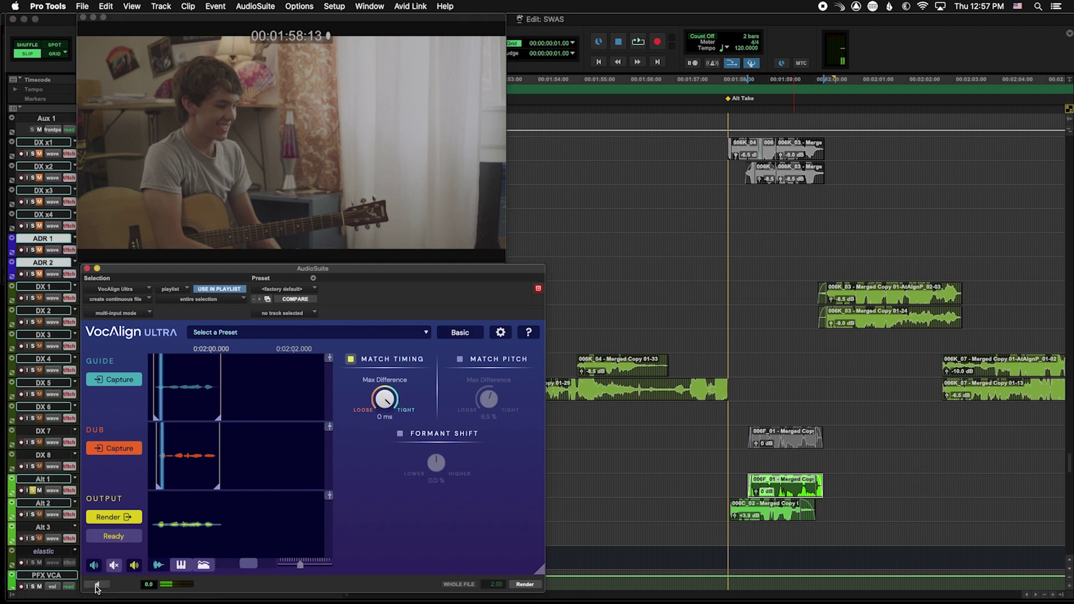
click(130, 518)
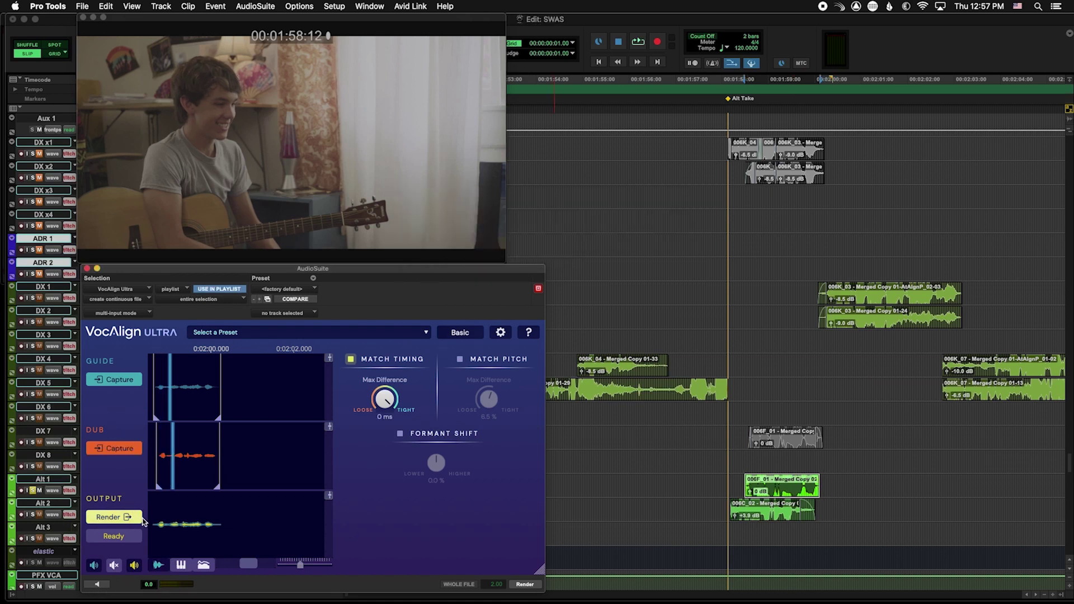
- Capture the DX x1 clips as VocAlign's guide and the 006C_02 clip on Alt 2 as the dub
click(745, 157)
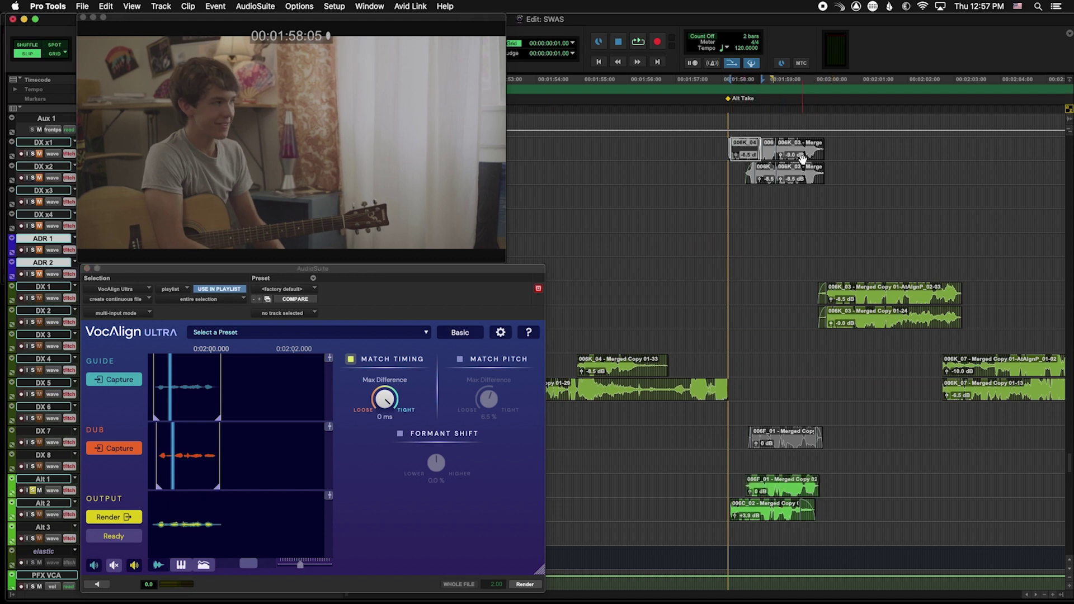
shift+click(802, 158)
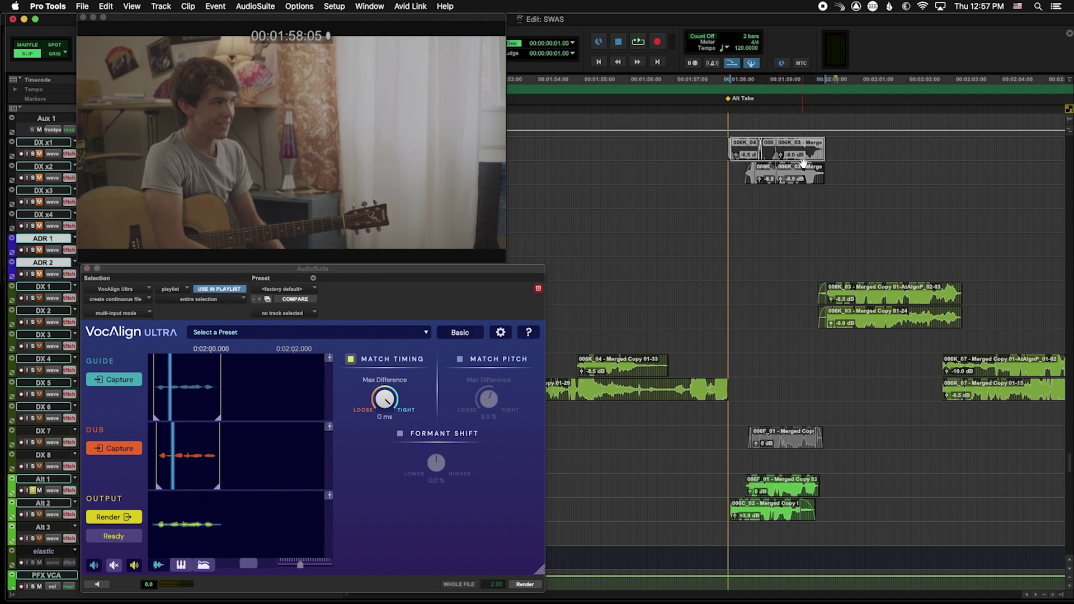
click(114, 379)
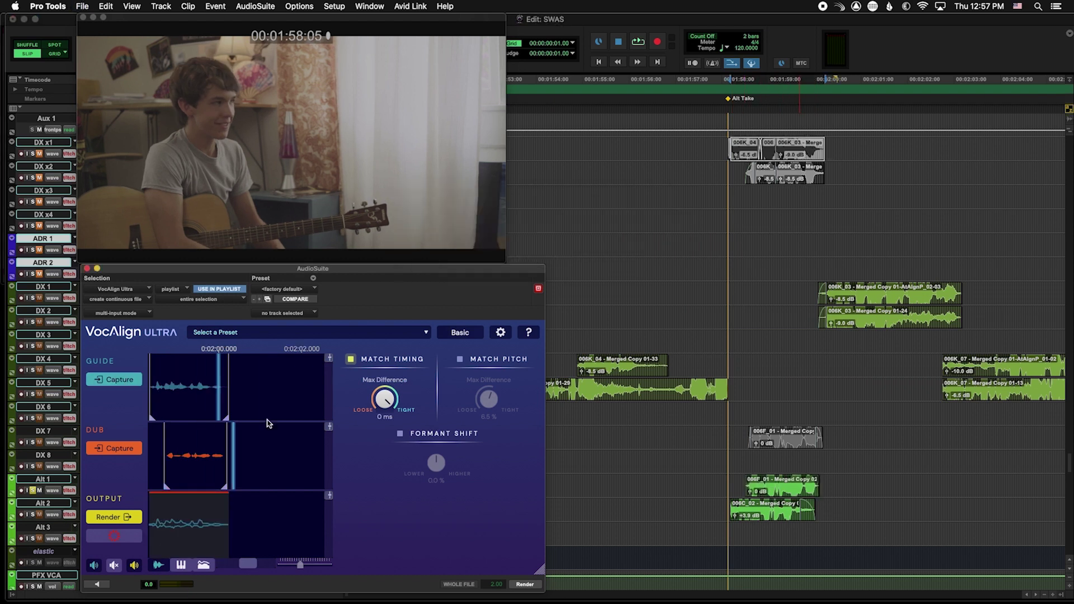
click(749, 502)
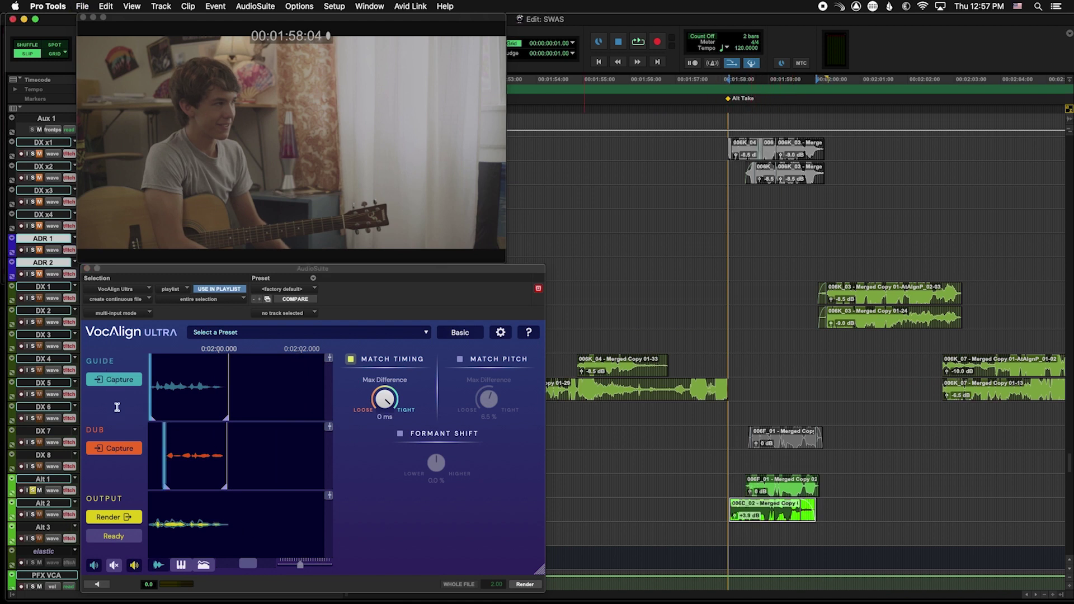
click(117, 450)
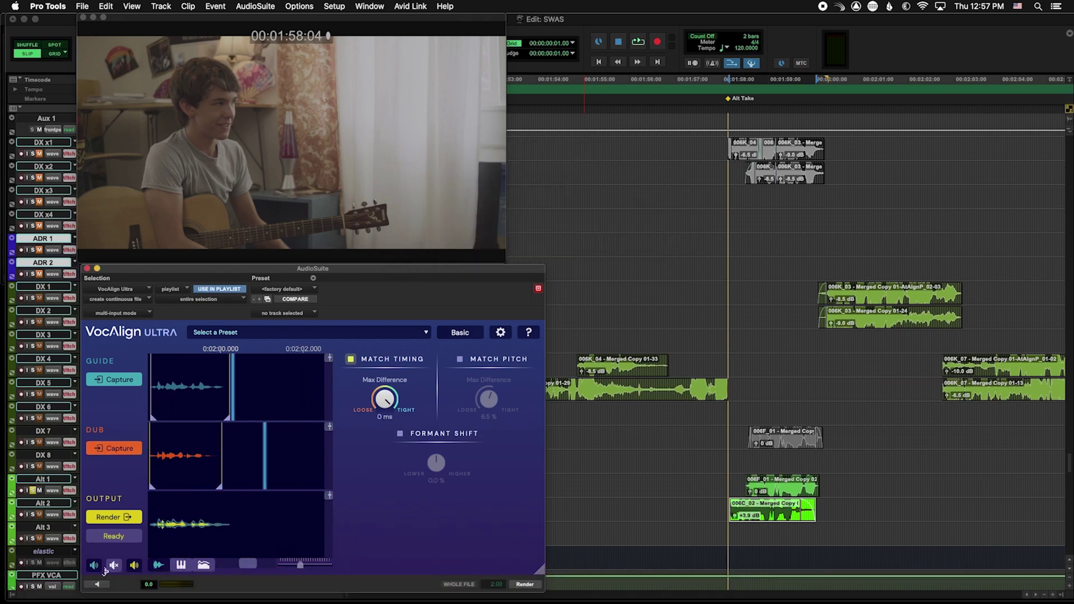
- Preview the aligned 006C_02 output, also with Match Timing's Max Difference loosened to 28 ms
click(98, 585)
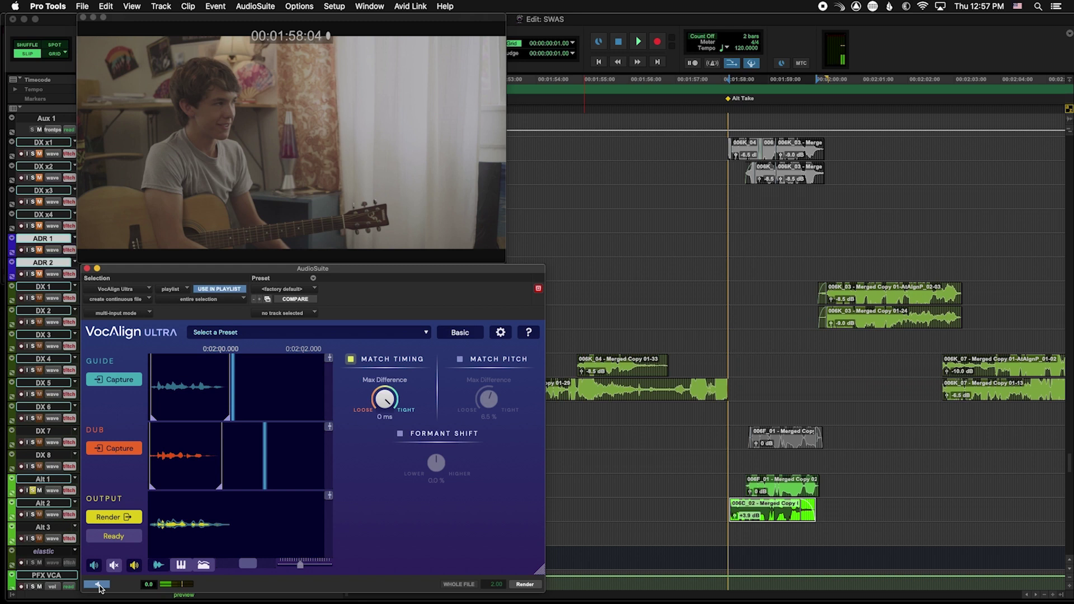
click(99, 586)
drag(381, 404, 382, 405)
click(97, 584)
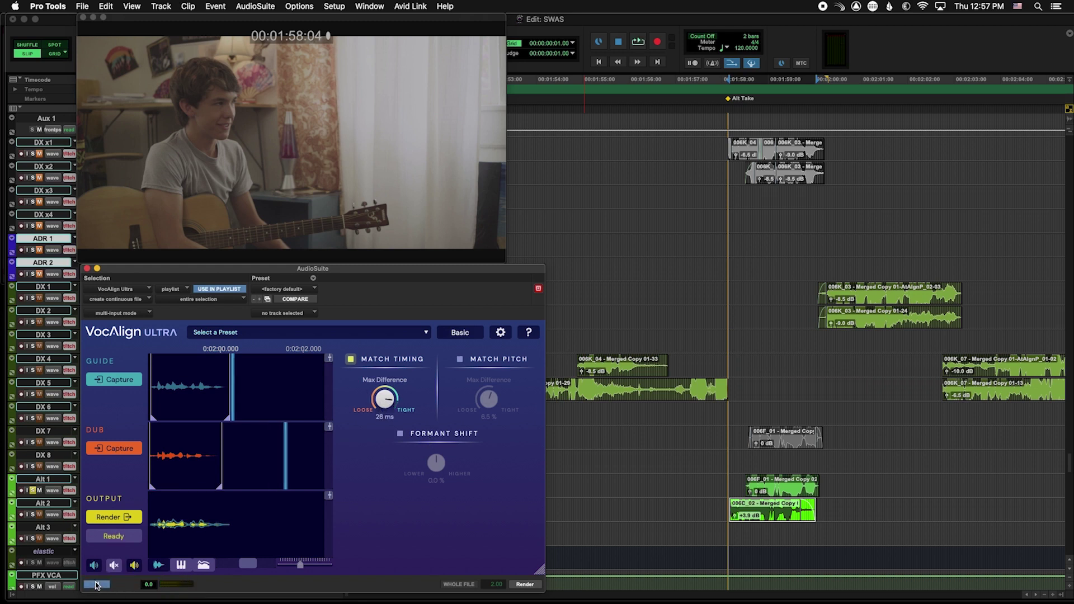
click(96, 585)
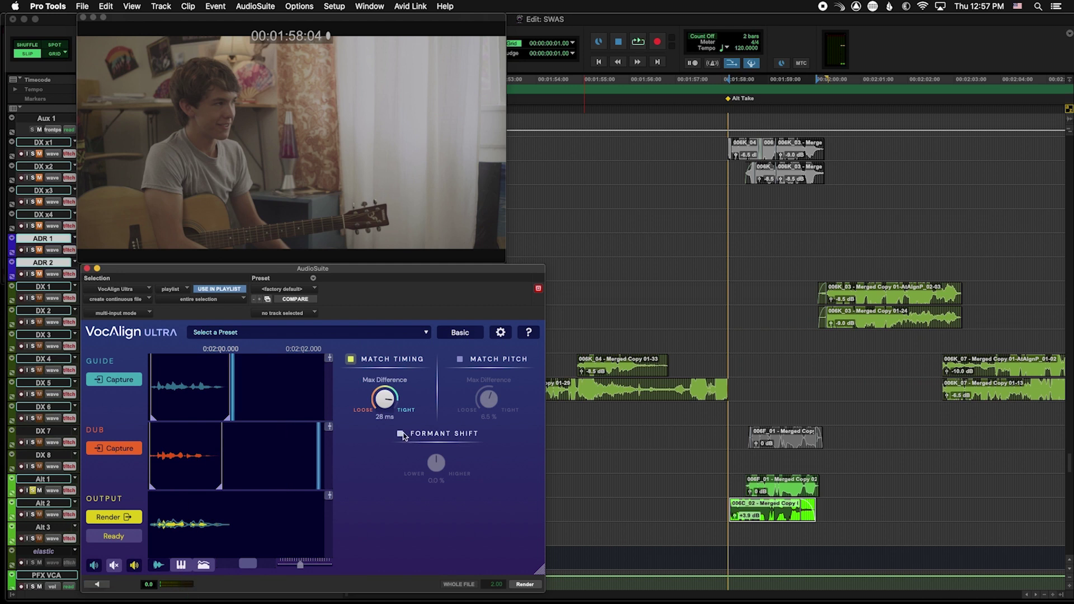
- Set Match Timing's Max Difference to 0 ms, preview the output and render the 006C_02 clip in place on Alt 2
drag(380, 403, 400, 363)
click(100, 585)
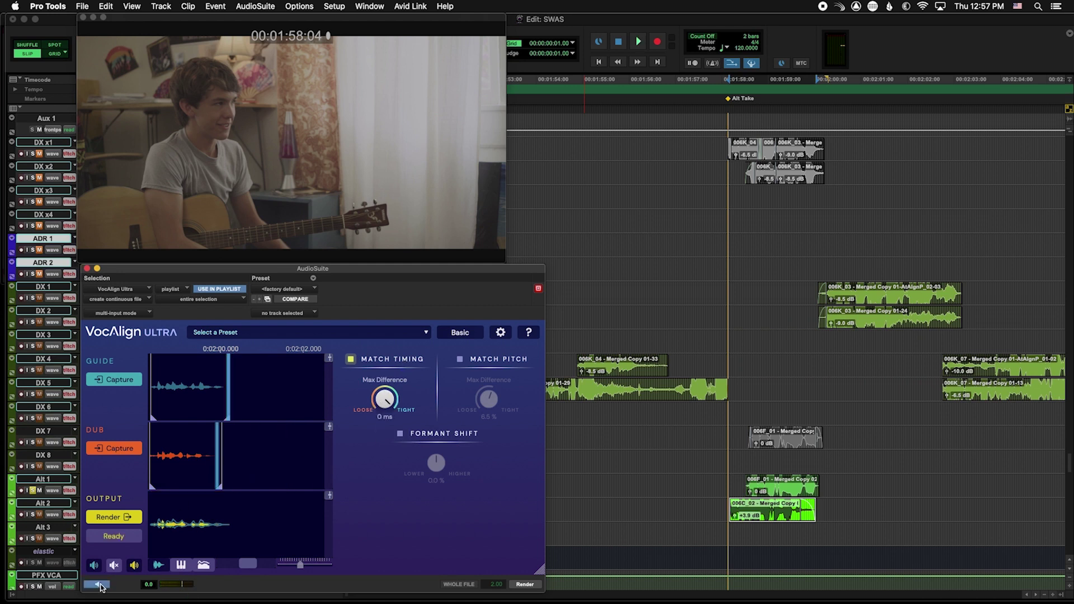
click(100, 586)
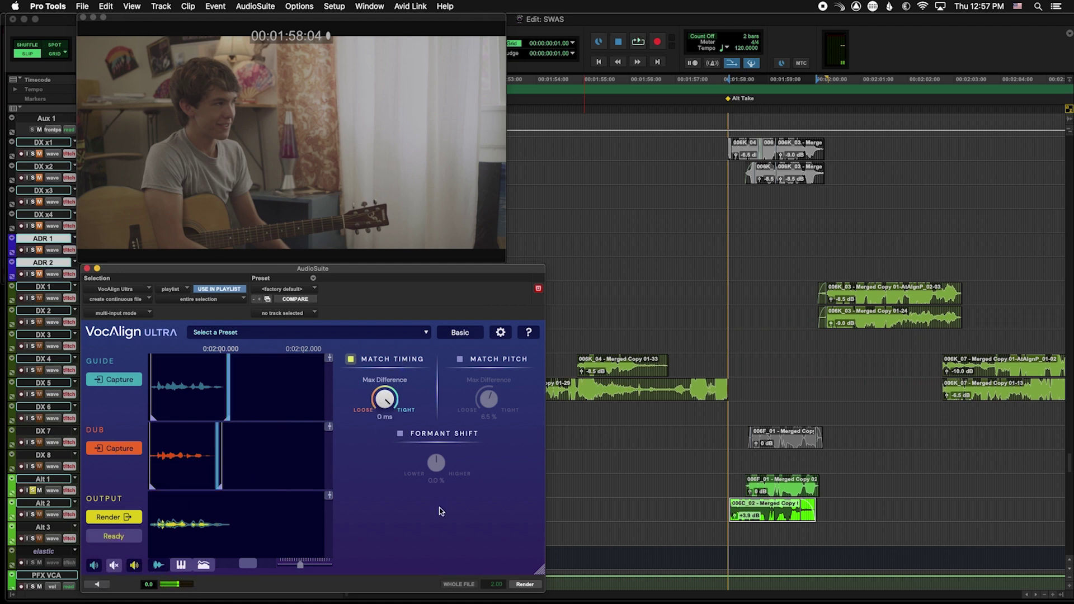
click(110, 518)
- Solo and play back the rendered clips on Alt 2 and Alt 1 from around the Alt Take marker
click(725, 501)
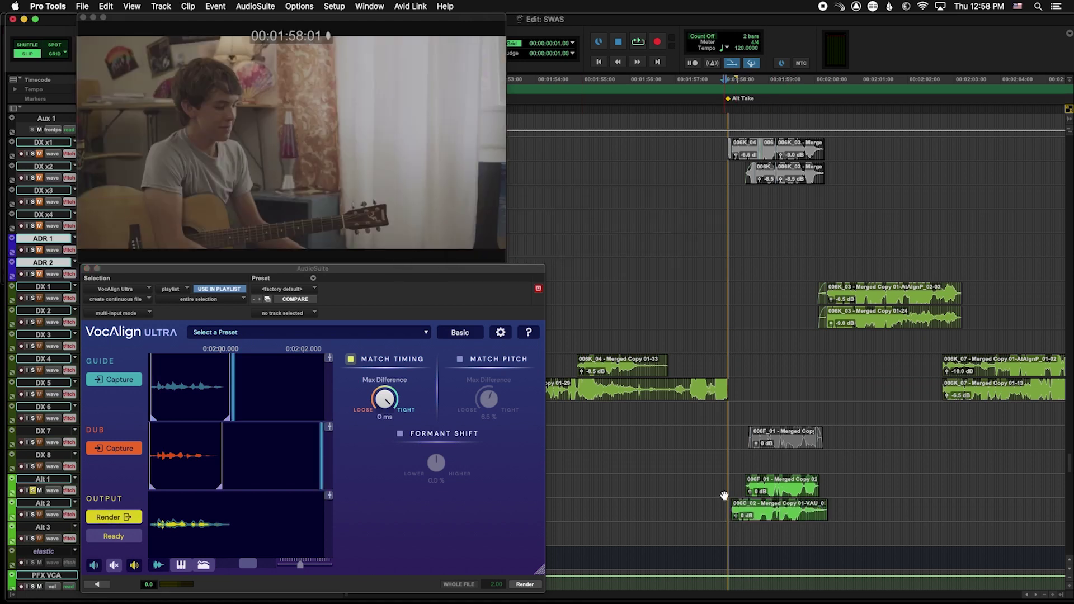
key(space)
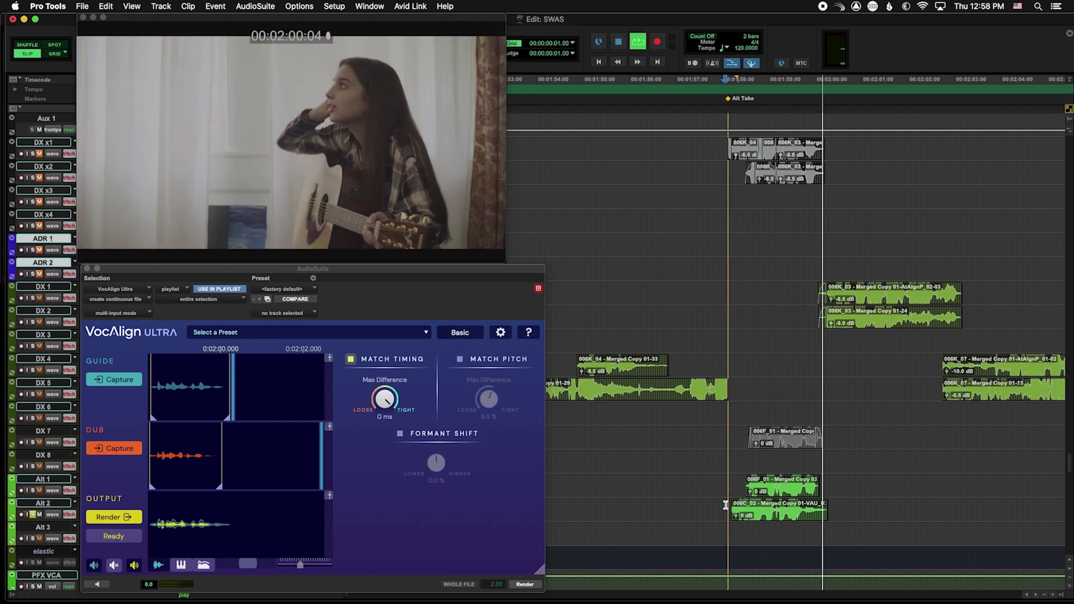
key(space)
key(space)
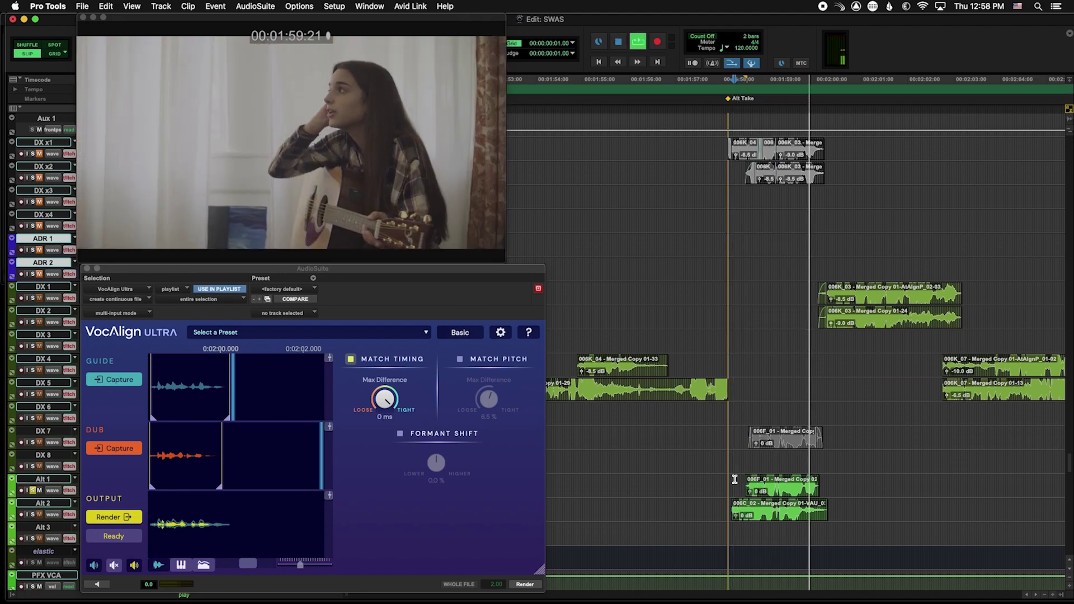
key(space)
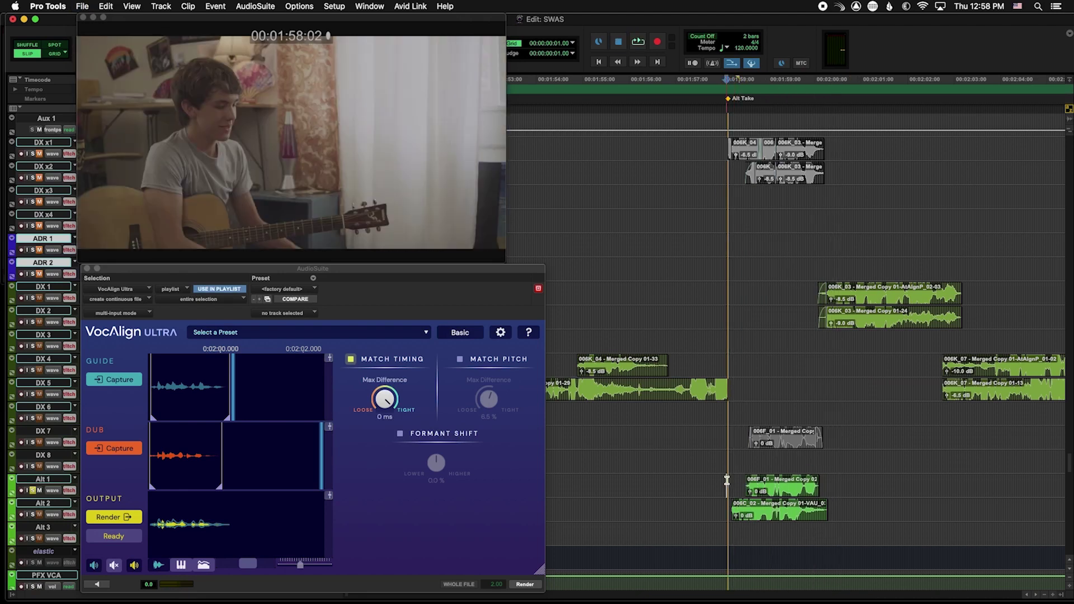
key(shift+s)
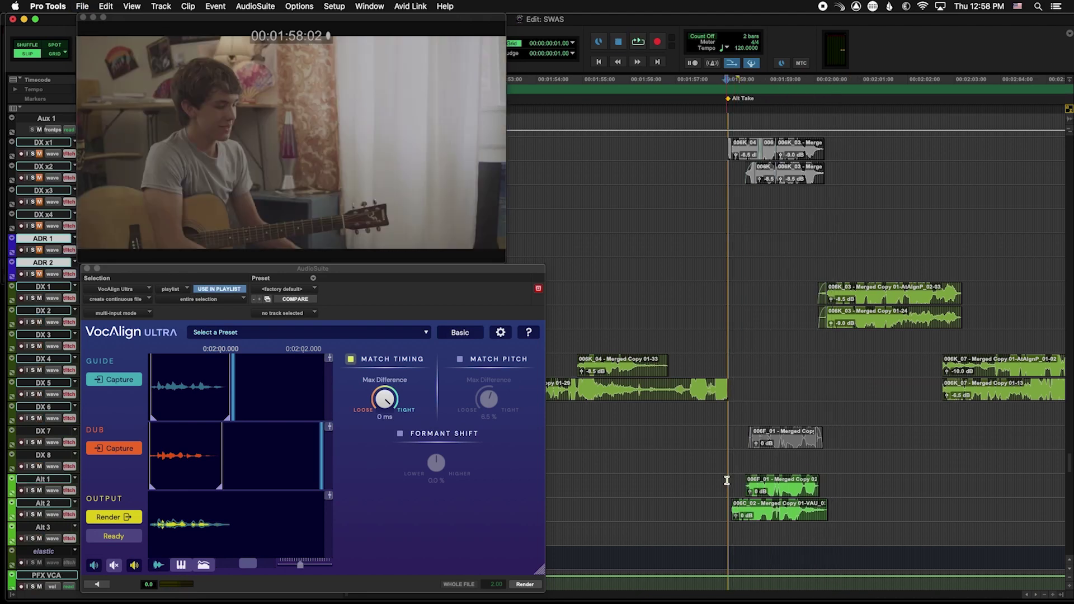
key(space)
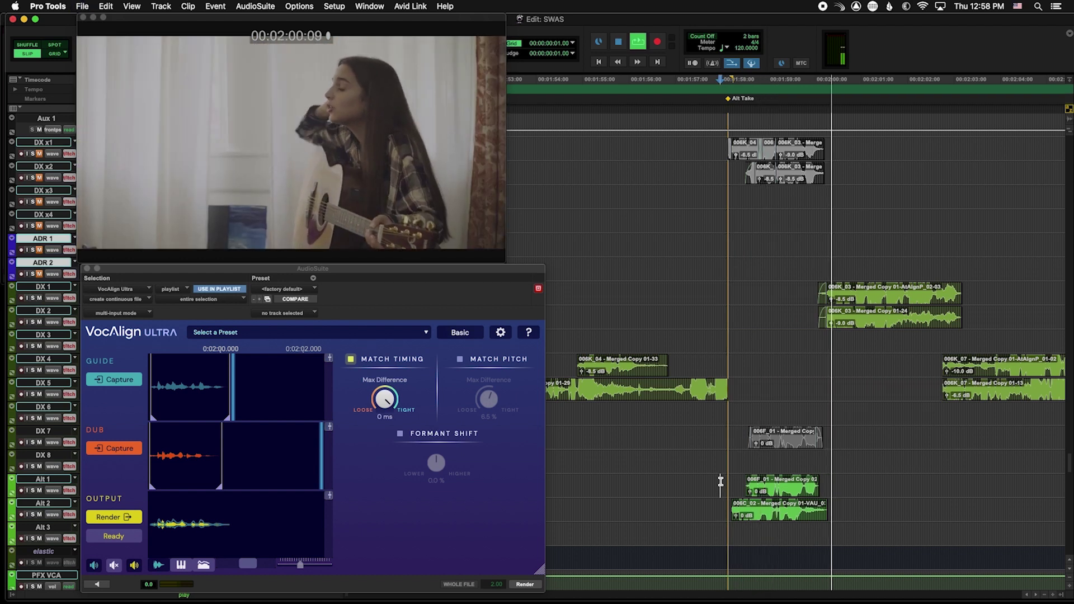
key(space)
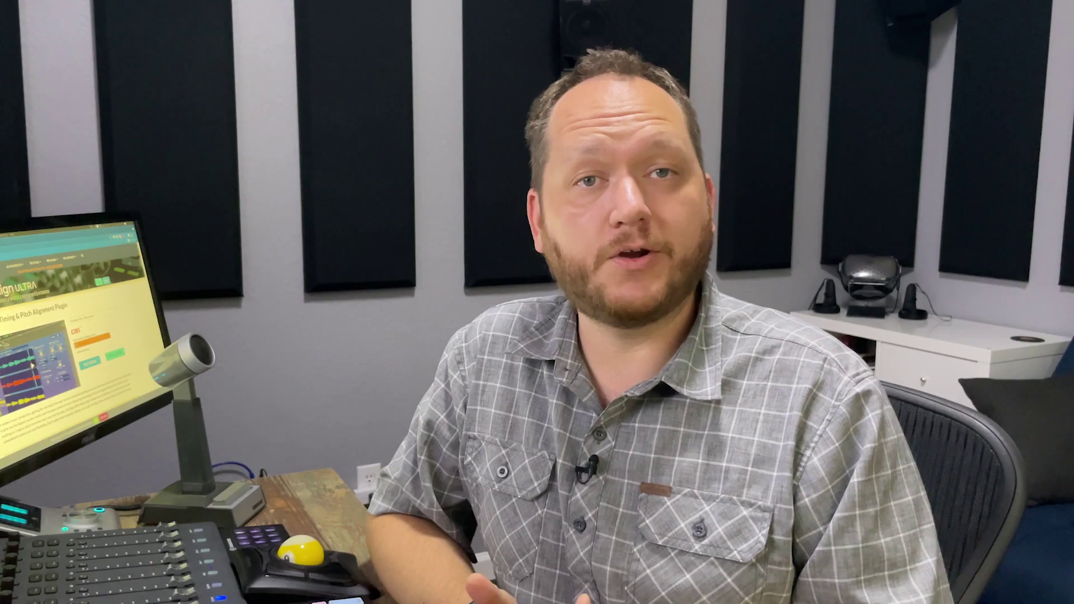